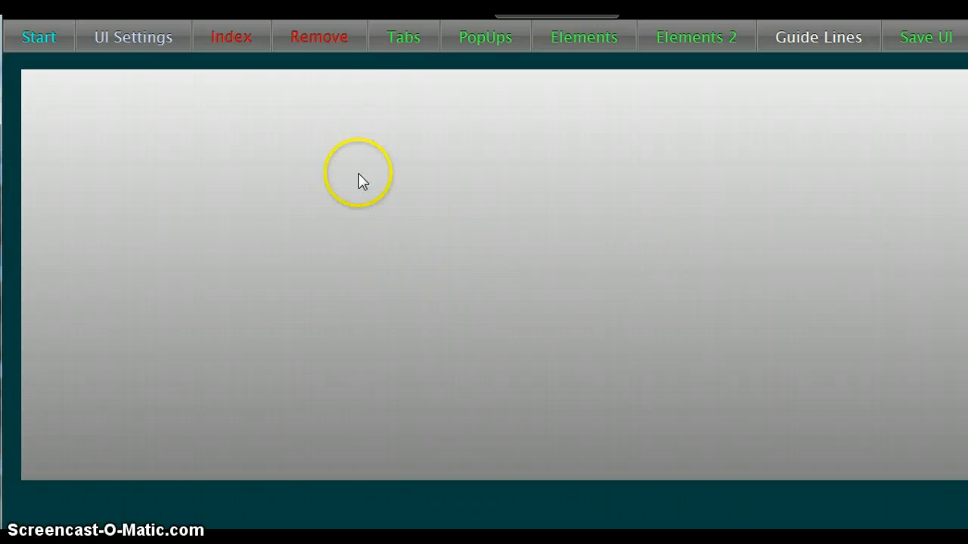
Add a first image tab using the house PNG icon from the folder above png.
mouse_move(406, 44)
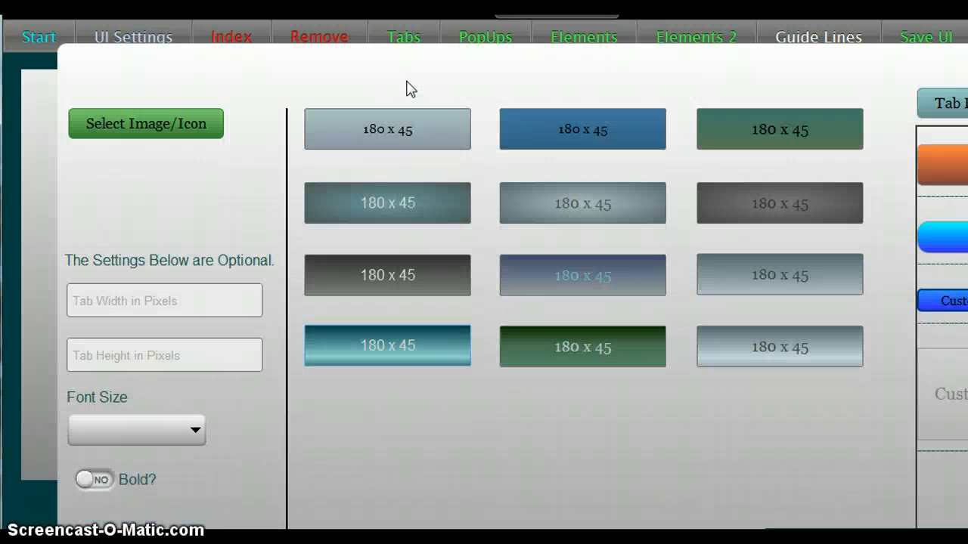
click(189, 118)
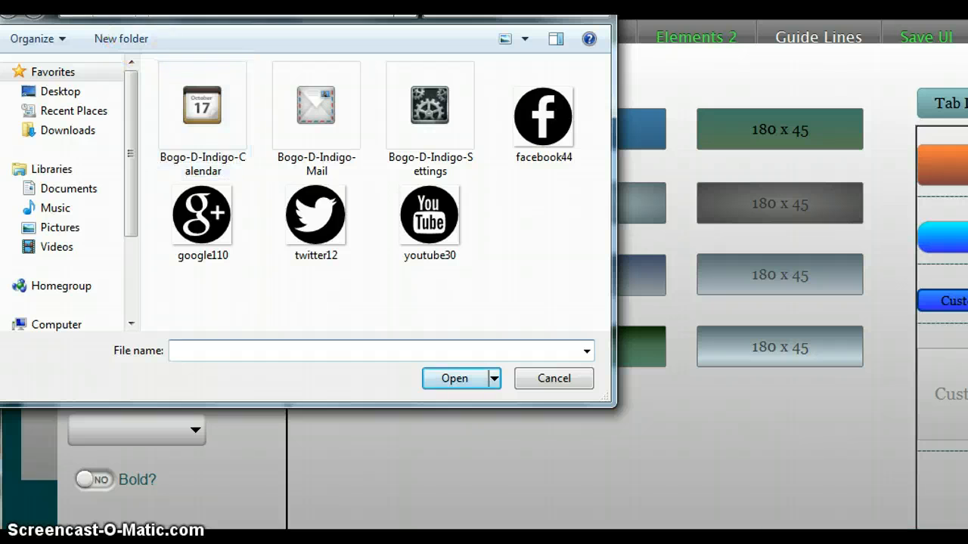
click(121, 15)
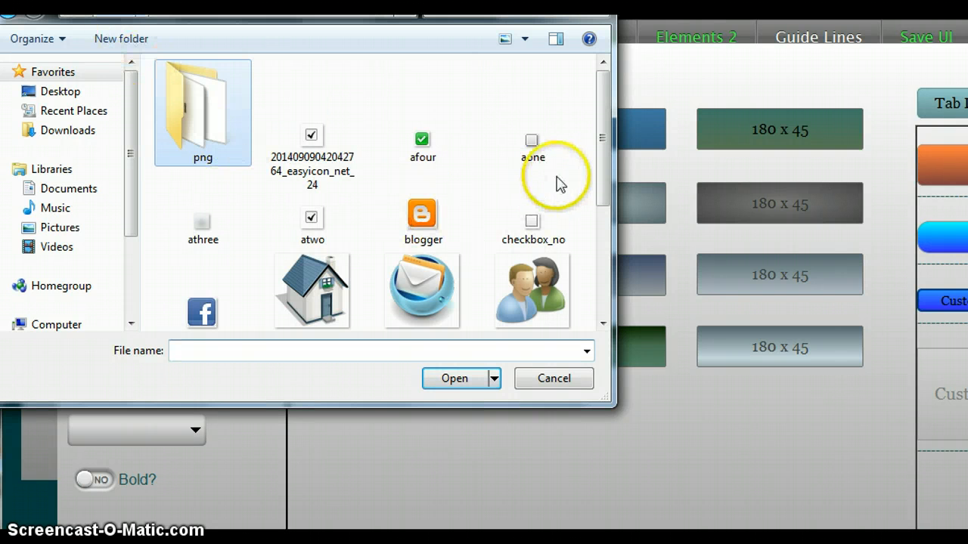
drag(602, 150, 595, 189)
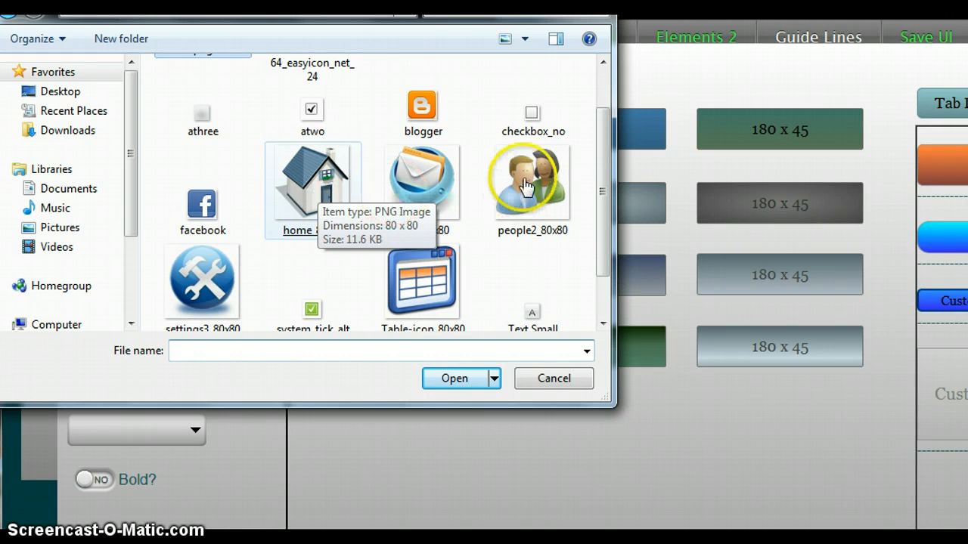
click(320, 184)
double_click(319, 184)
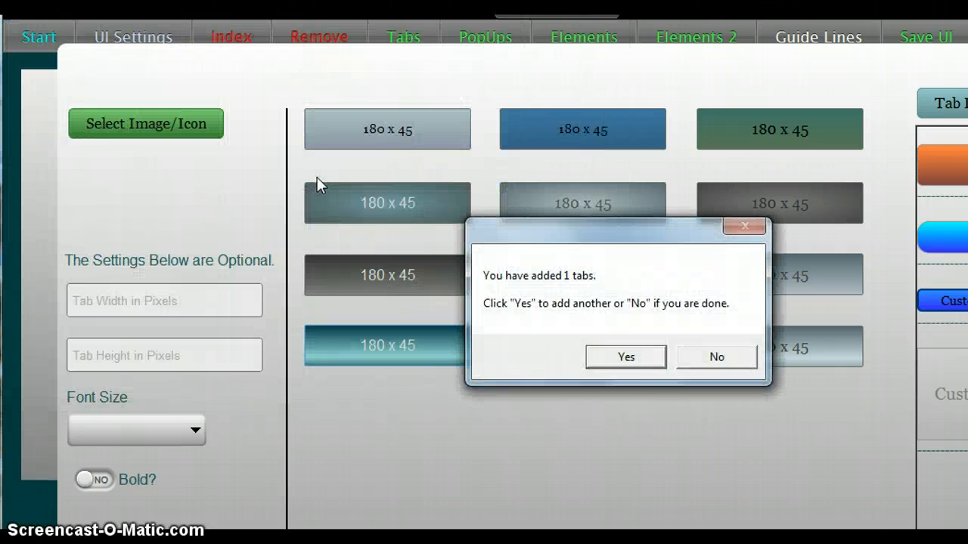
click(618, 357)
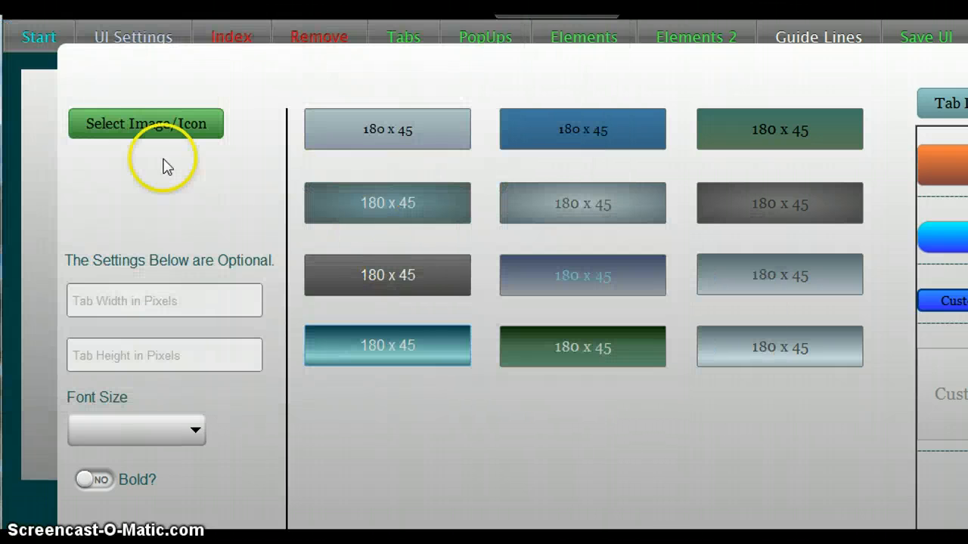
Add two more image tabs, using Table-icon_80x80 for one and people2_80x80 for the other.
click(145, 122)
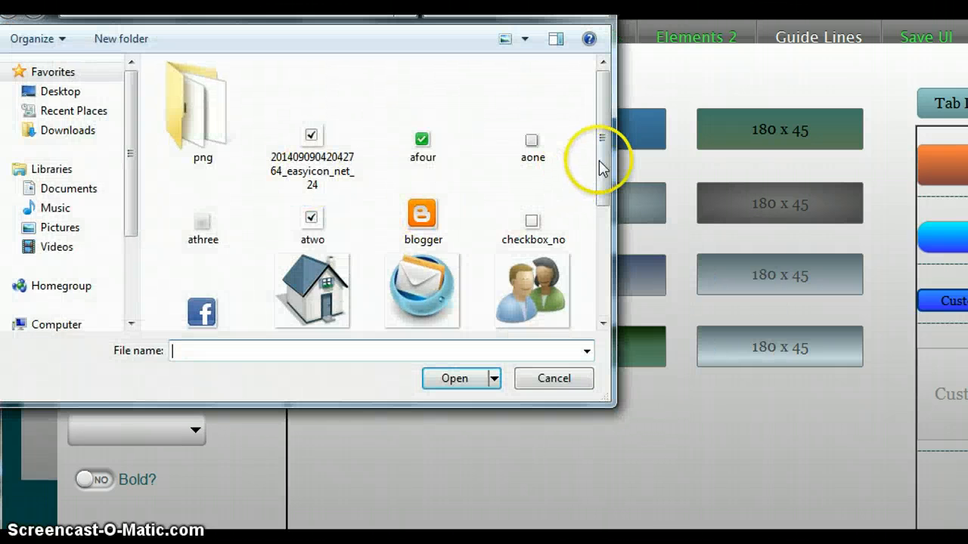
drag(600, 167, 557, 238)
double_click(421, 232)
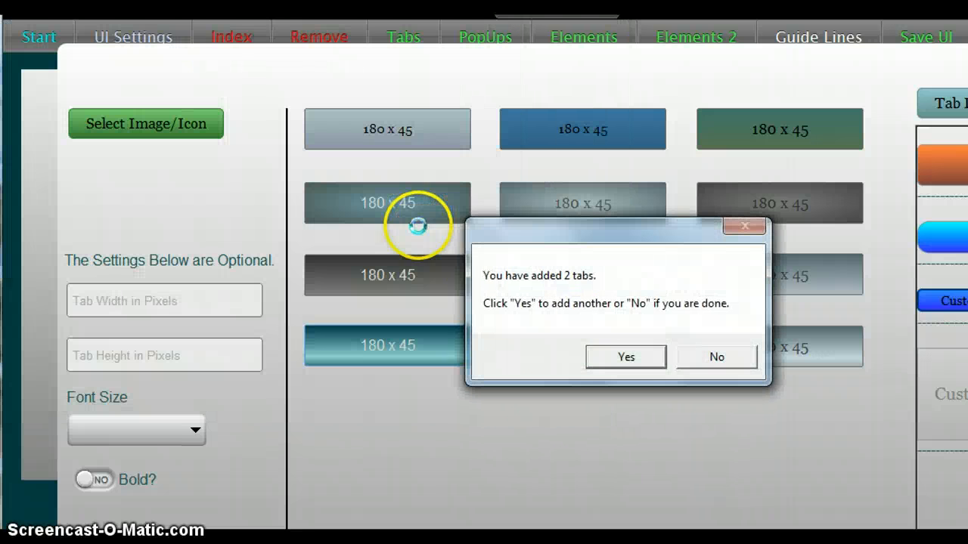
click(624, 356)
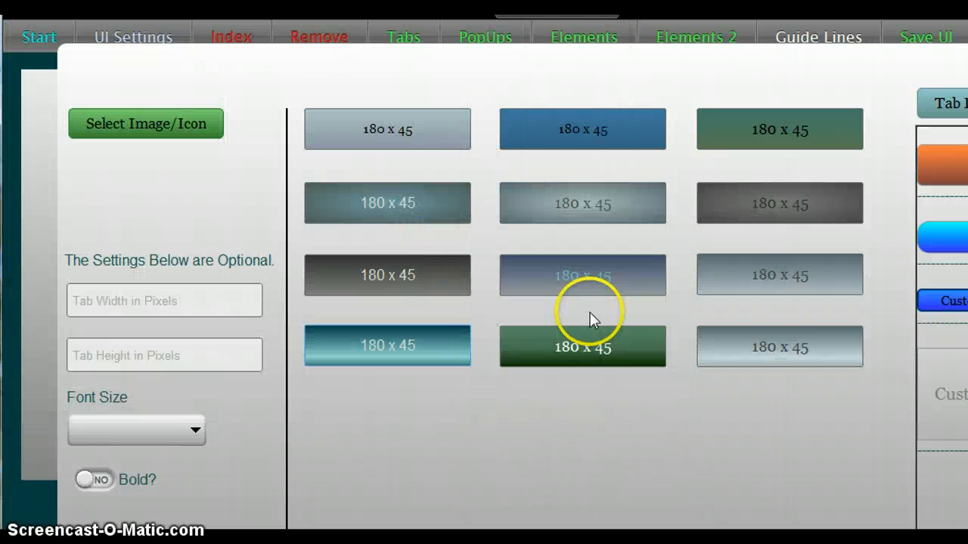
click(197, 125)
double_click(538, 282)
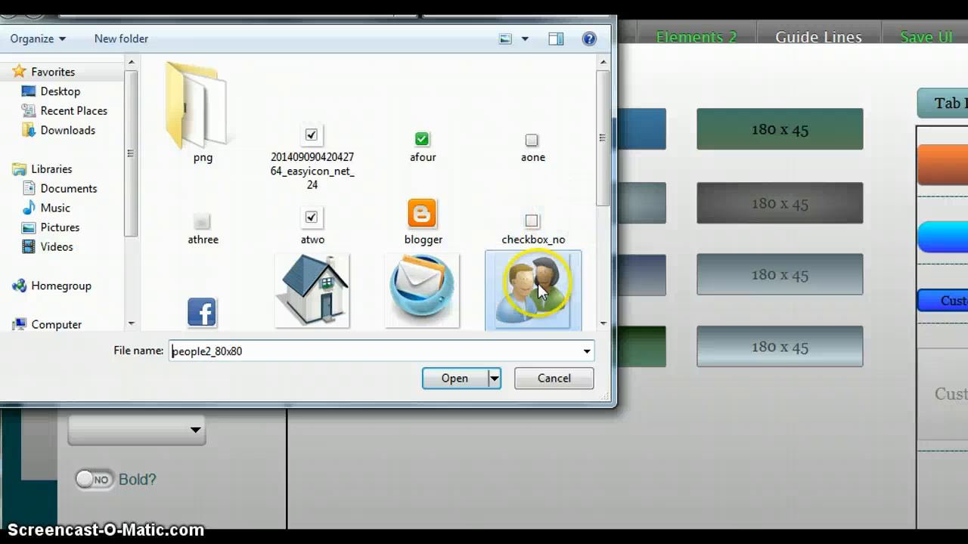
click(626, 356)
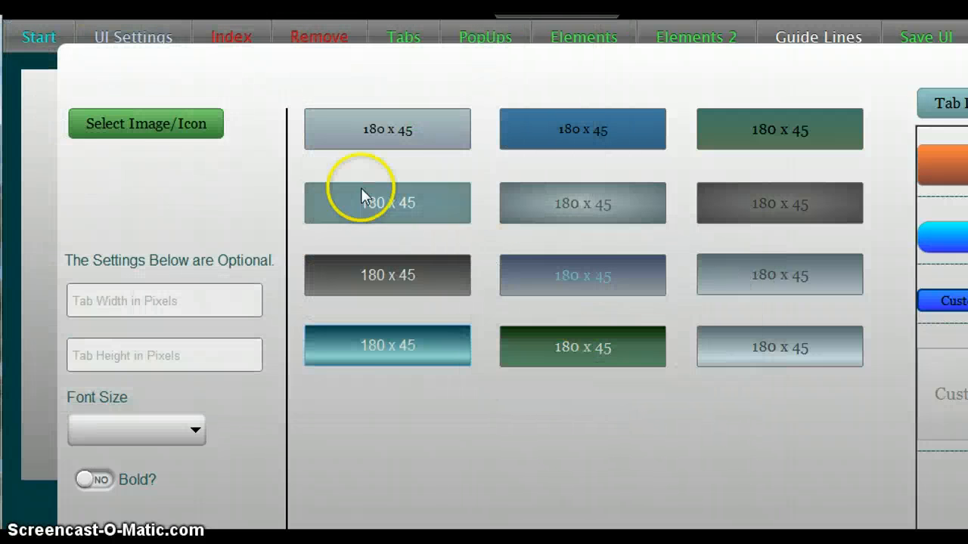
Add another image tab using the settings3_80x80 icon with the crossed tools.
click(188, 119)
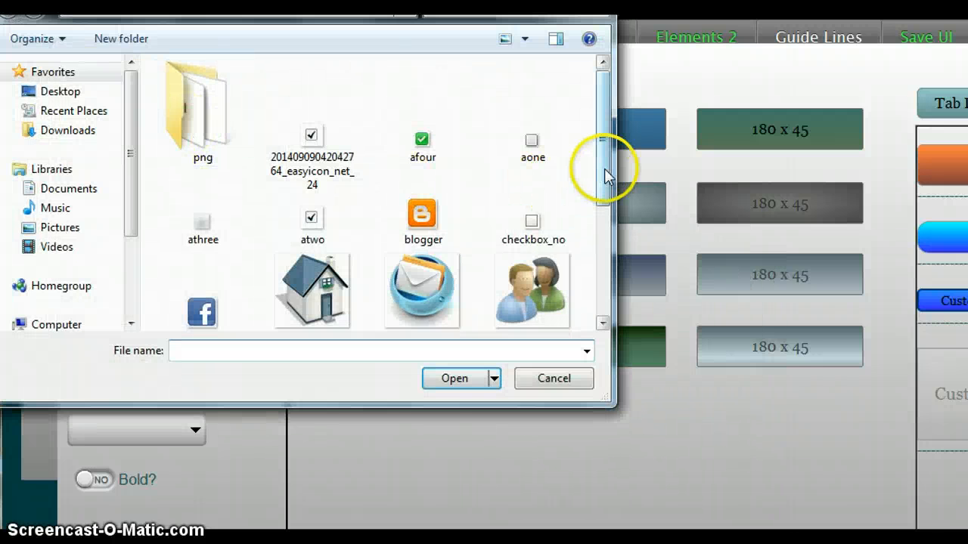
drag(603, 173, 600, 265)
click(214, 220)
double_click(214, 219)
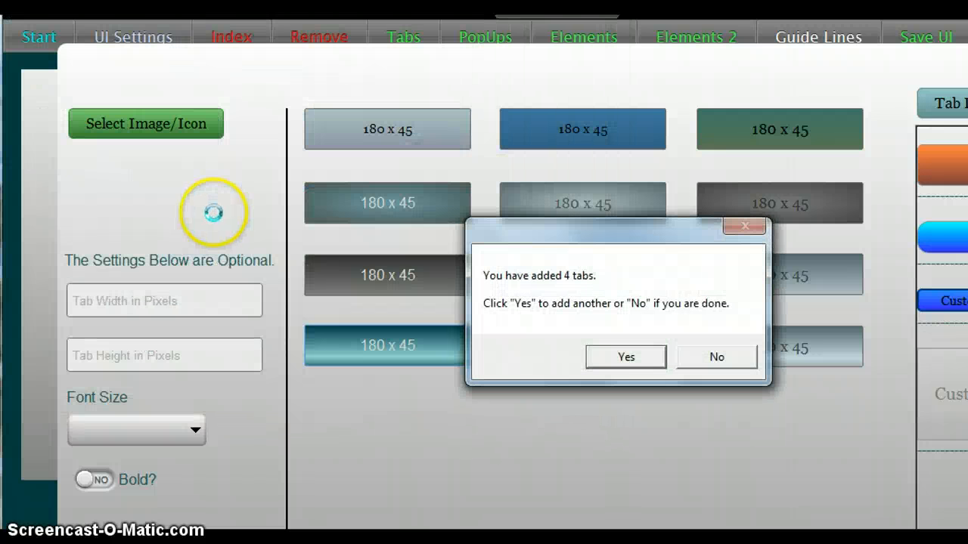
click(616, 359)
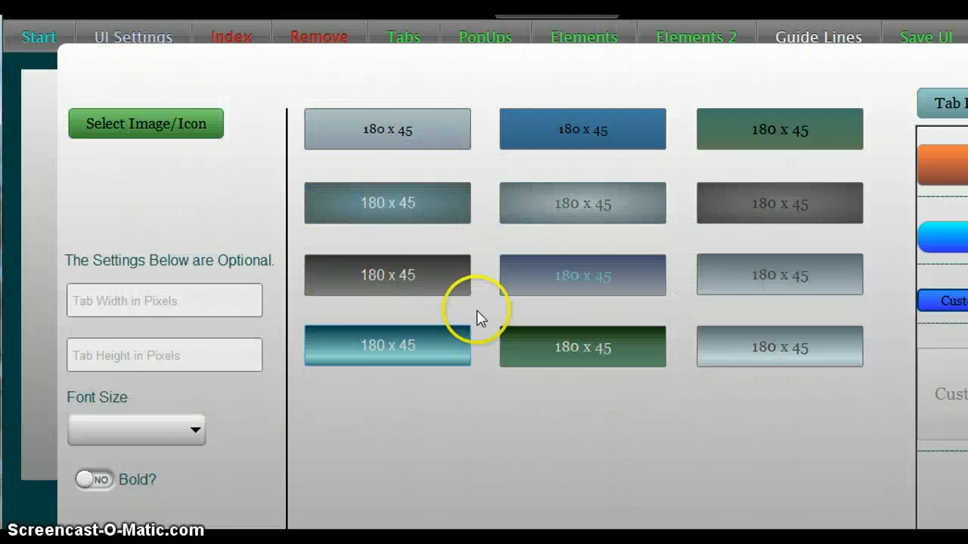
Add image tabs for the facebook44 and google110 icons from the png folder.
click(161, 119)
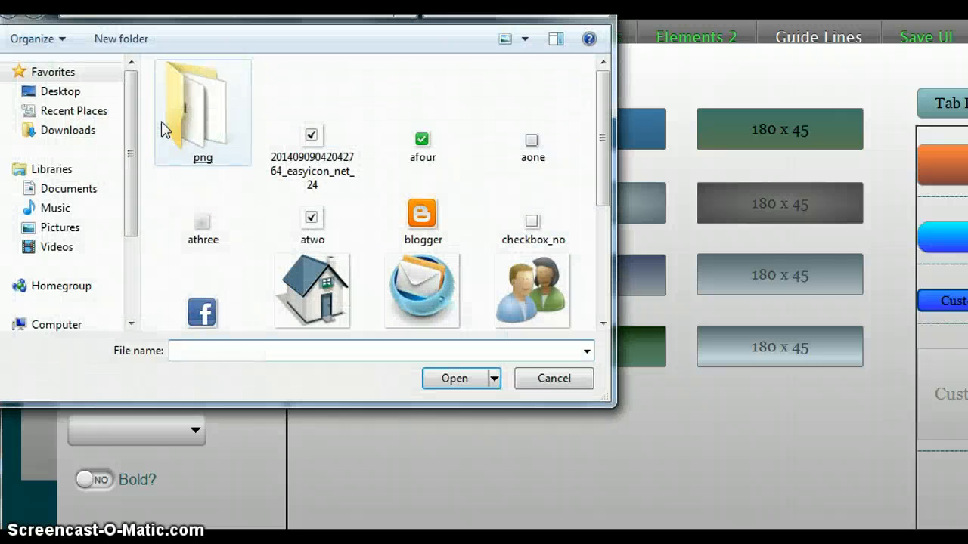
double_click(201, 121)
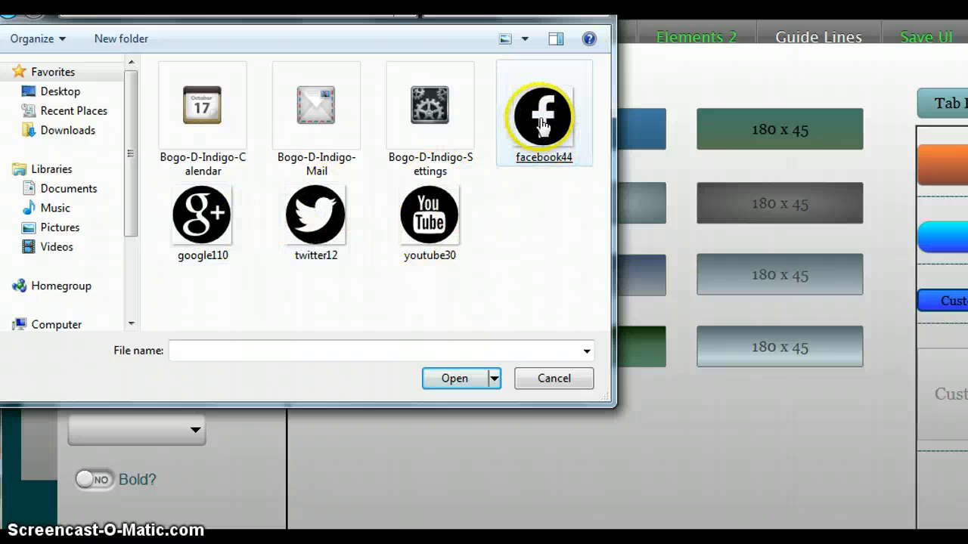
double_click(544, 151)
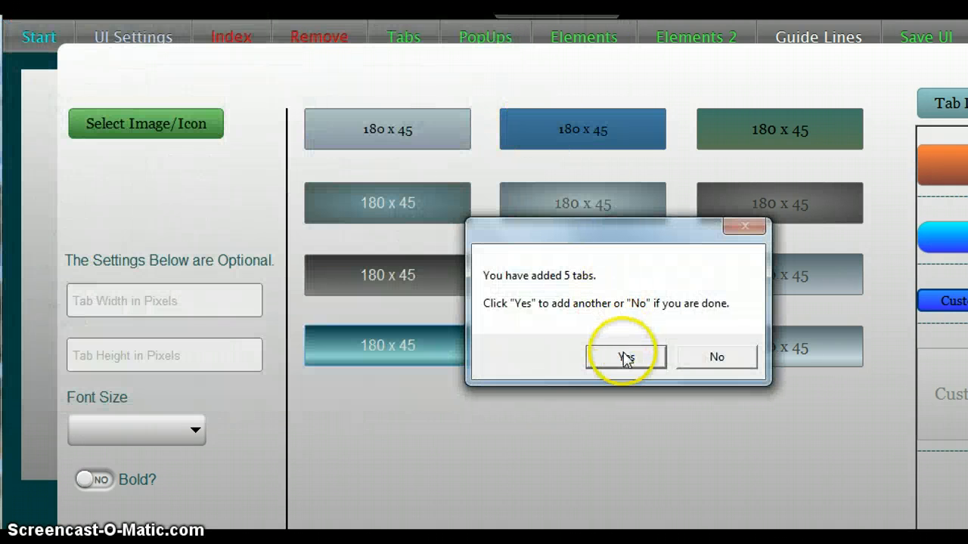
click(626, 360)
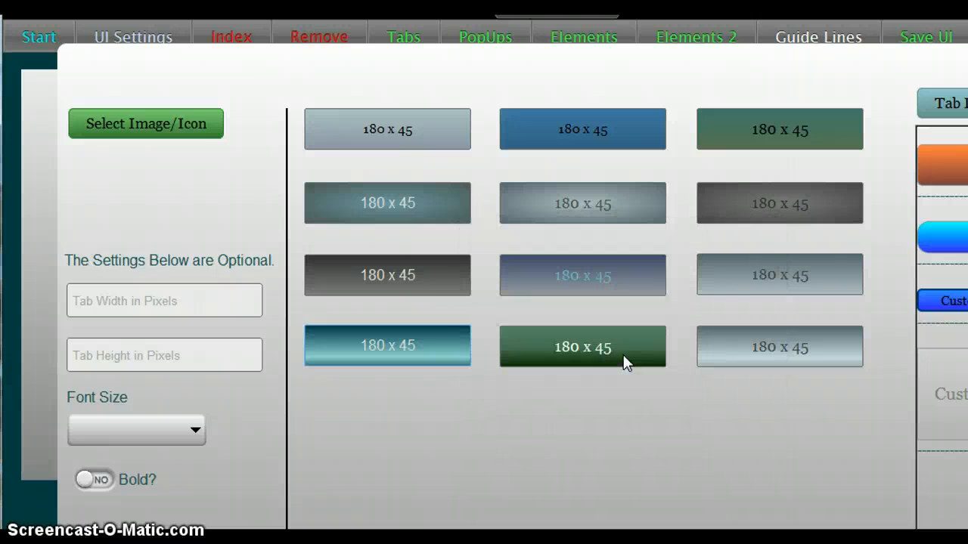
click(202, 135)
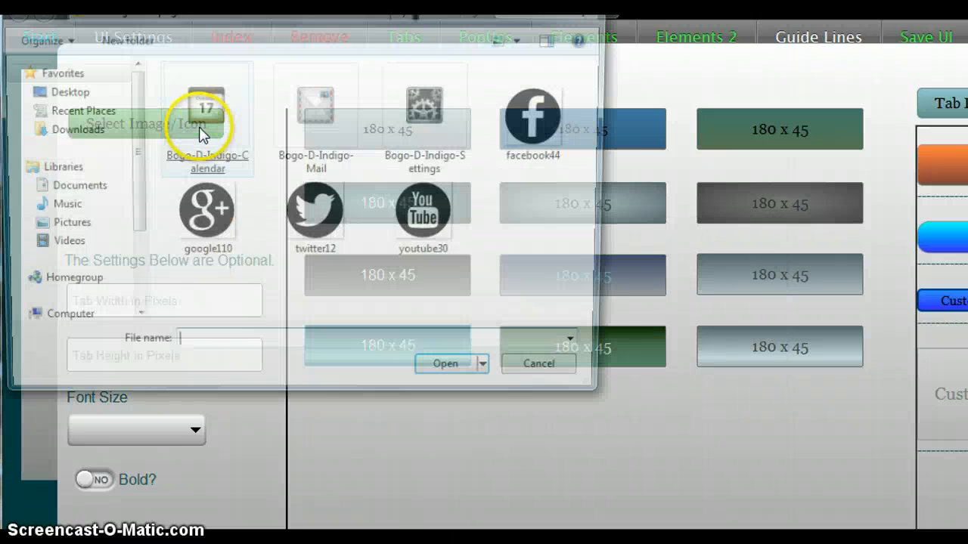
double_click(205, 210)
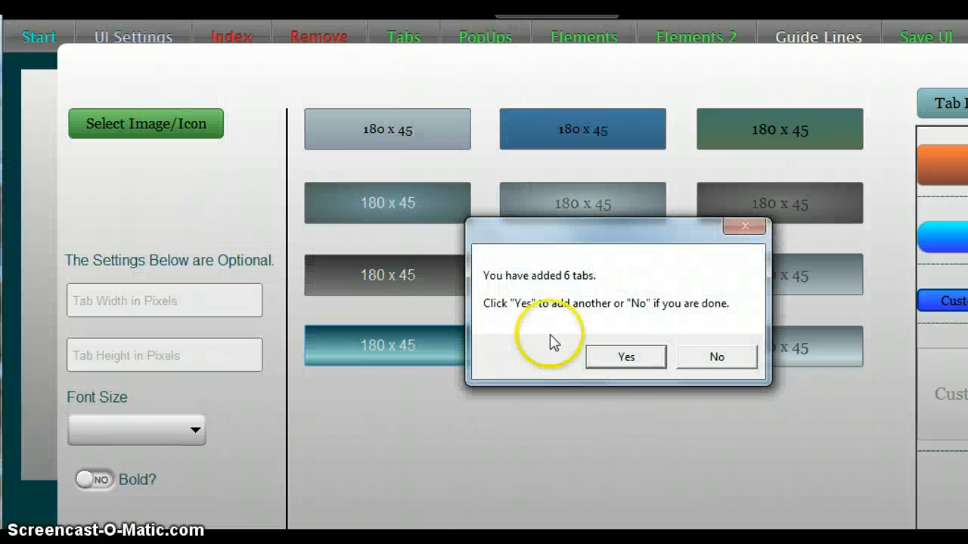
click(627, 358)
Add image tabs for the twitter12 and youtube30 icons from the png folder.
click(180, 119)
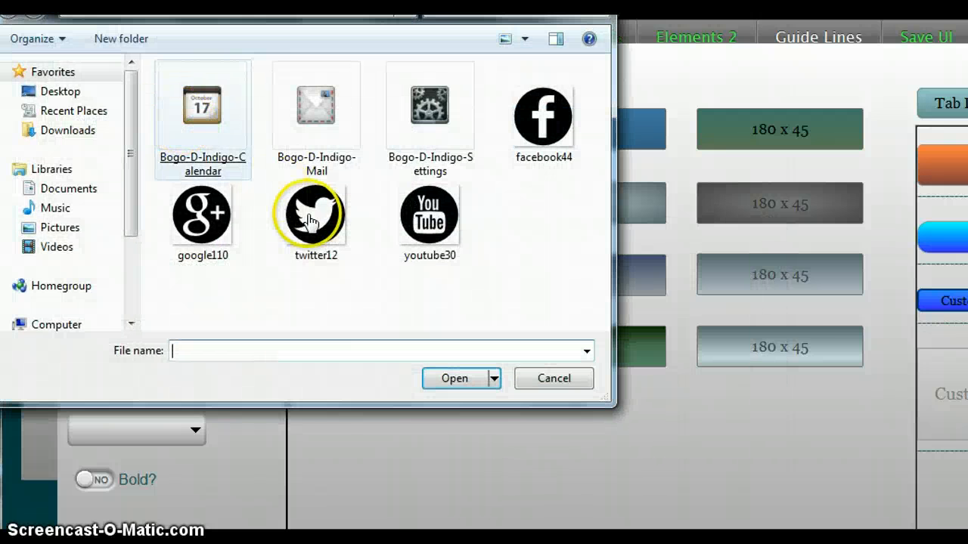
double_click(313, 210)
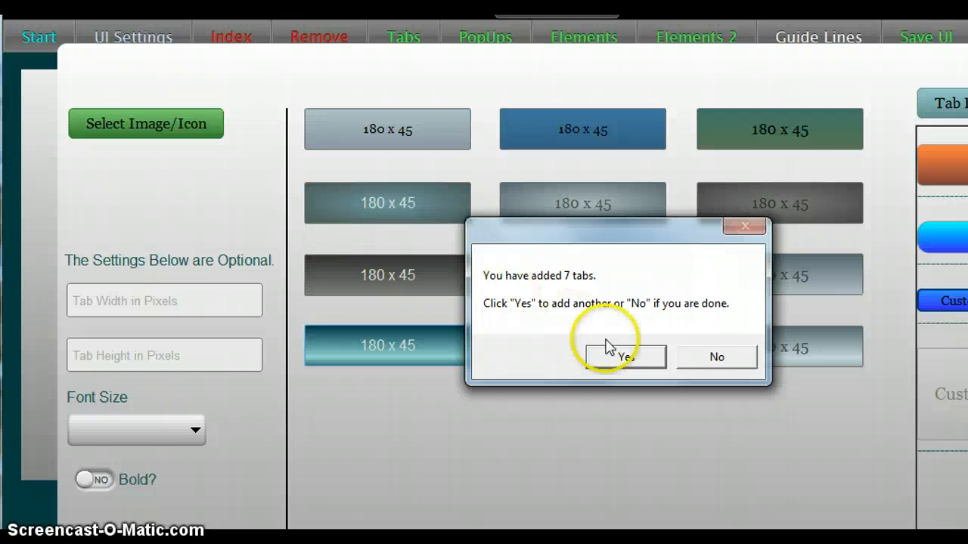
click(620, 359)
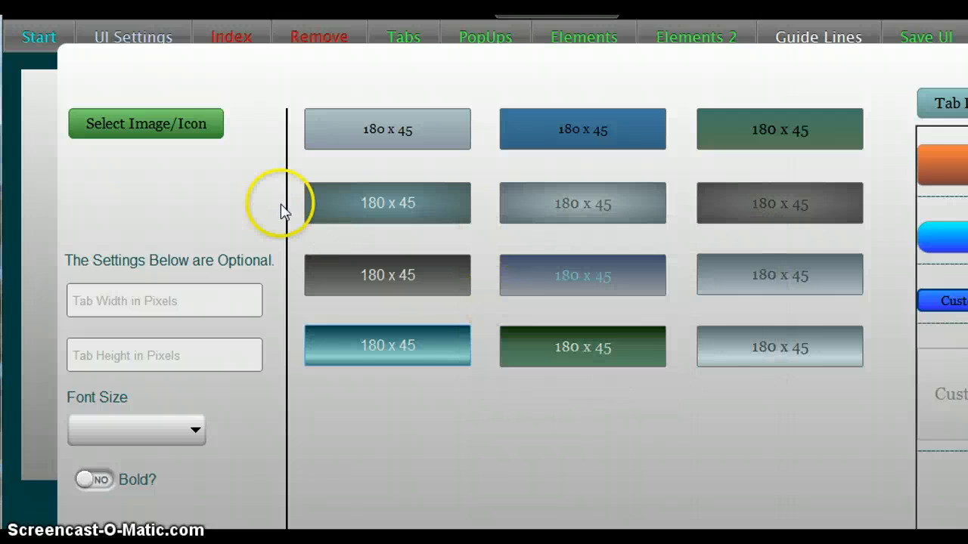
click(173, 131)
double_click(408, 216)
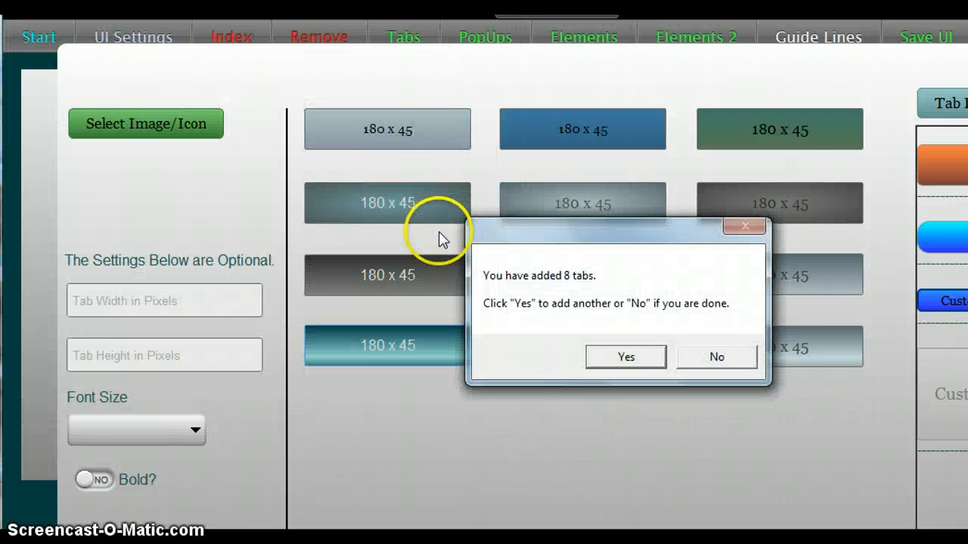
click(616, 356)
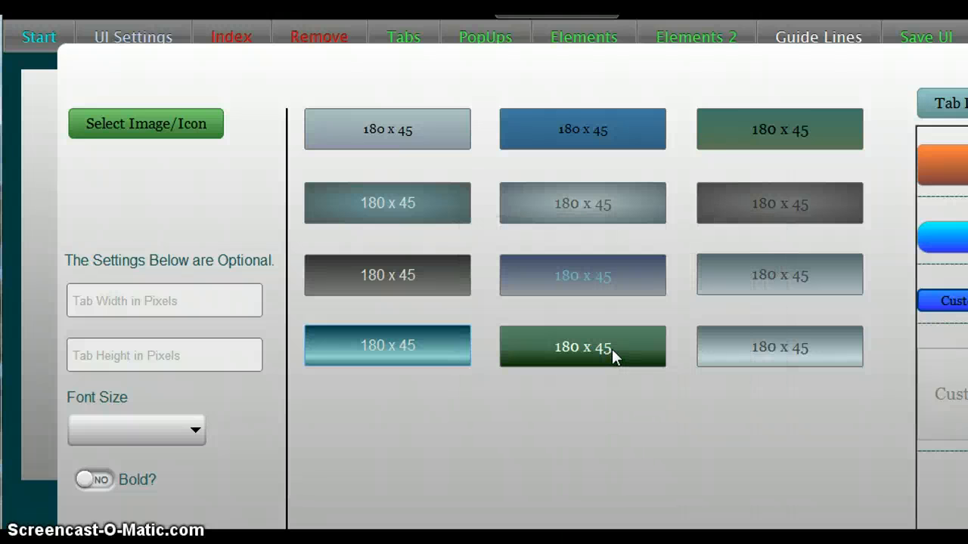
Add a text tab titled "inner 1" in the grey 180 x 45 style from the third row, third column.
click(785, 280)
click(621, 275)
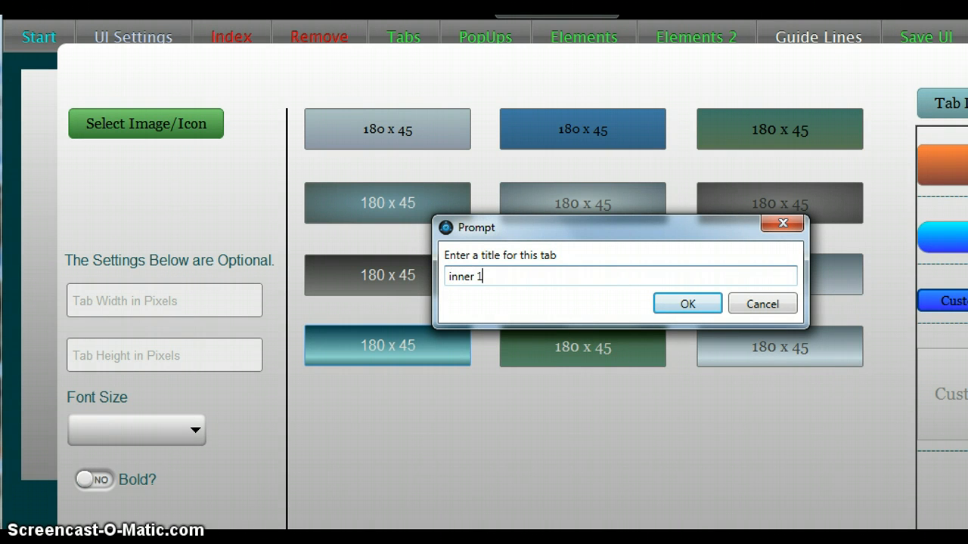
key(Return)
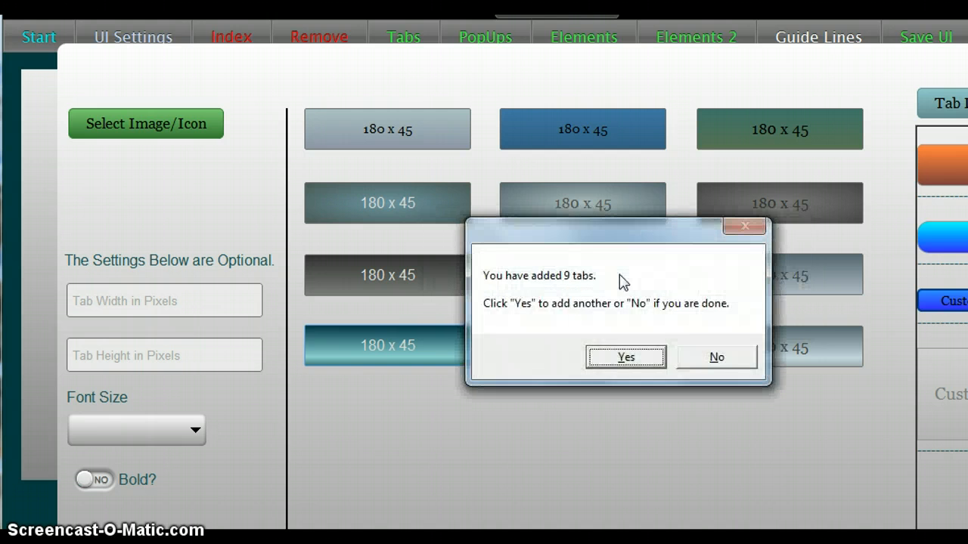
key(Return)
Add a tab titled "inner 2" in the same grey 180 x 45 style, and finish adding tabs.
click(616, 274)
click(748, 286)
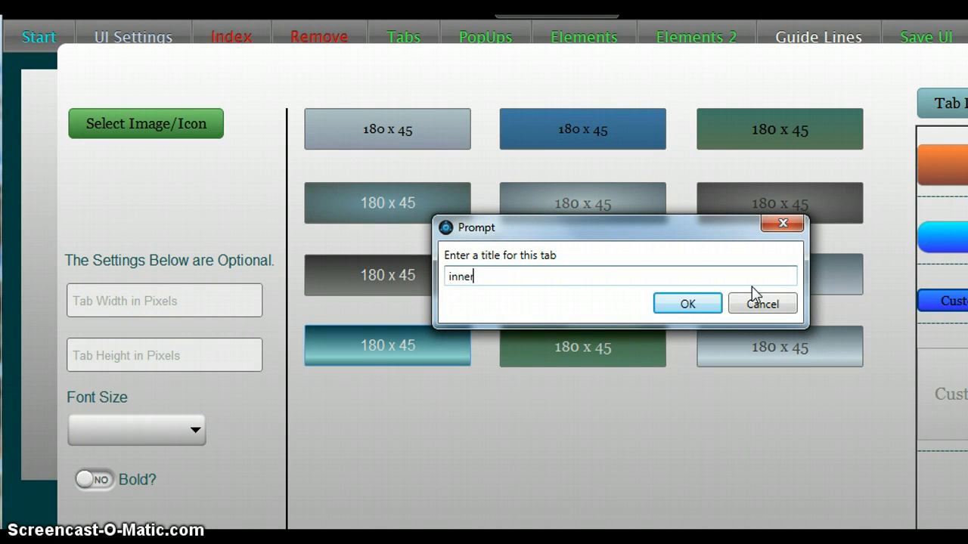
click(699, 304)
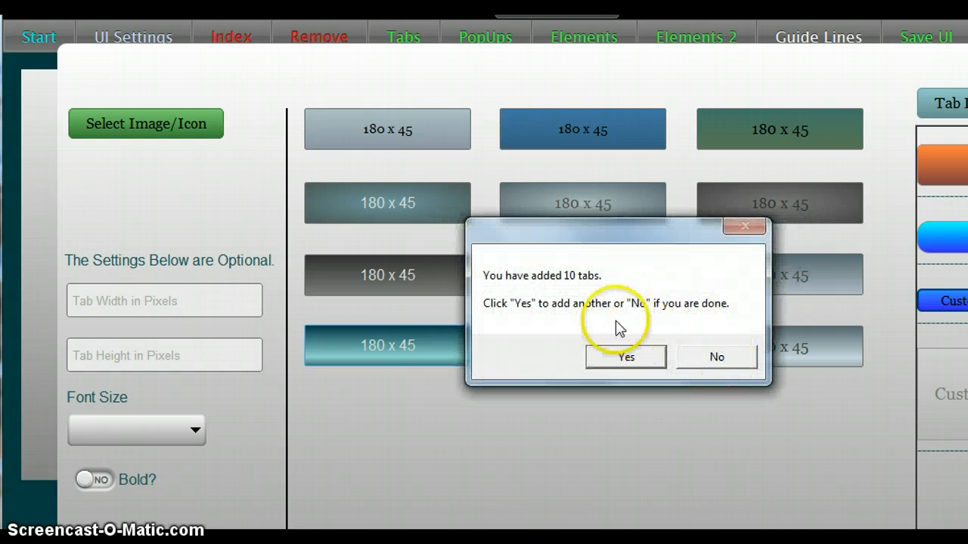
click(720, 363)
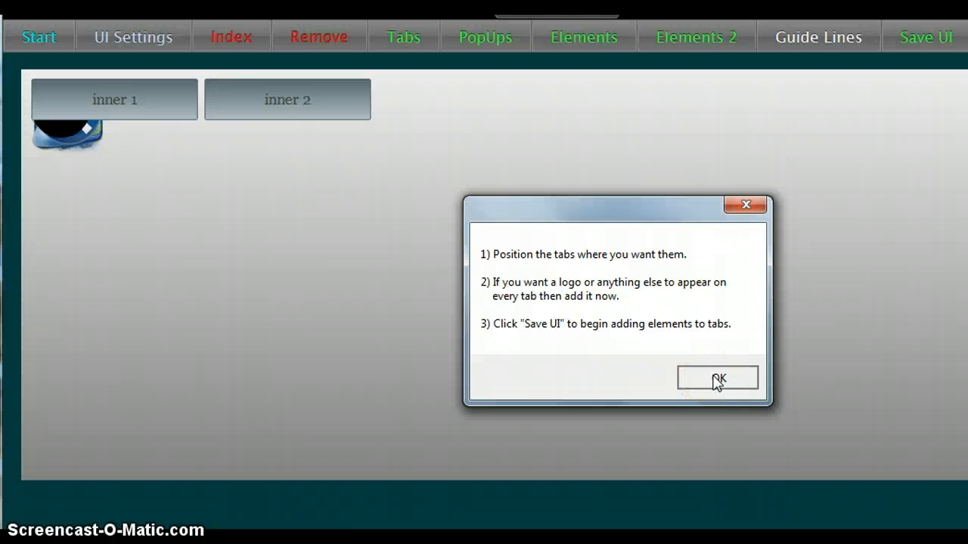
key(Return)
Move the inner 2 and inner 1 tabs rightward, clear of the stacked icons in the canvas corner.
drag(287, 109, 466, 124)
drag(176, 103, 397, 108)
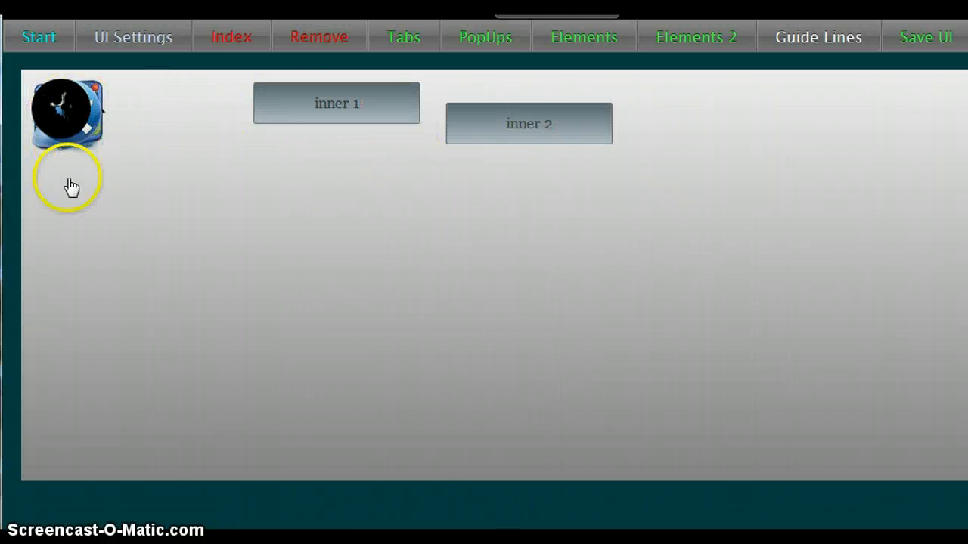
Arrange the YouTube, Twitter and Google+ icons in a column down the canvas's left edge, with YouTube lowest.
drag(62, 312, 78, 420)
drag(78, 126, 74, 348)
drag(65, 104, 67, 272)
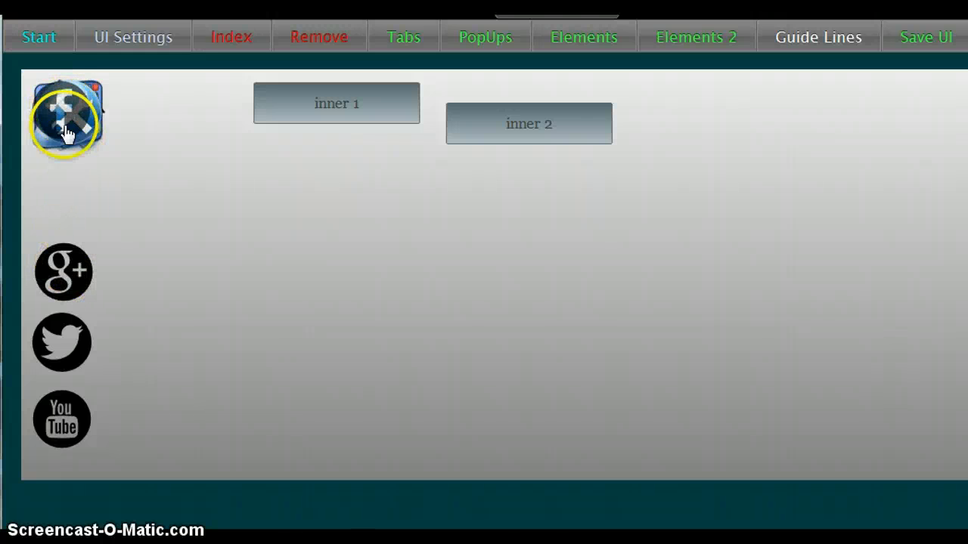
Place the Facebook icon above Google+, line up the table, people and settings icons mid-canvas, and set the house icon in the upper-left corner.
drag(67, 127, 365, 274)
drag(71, 114, 267, 278)
drag(87, 126, 76, 123)
Line up the inner 1 and inner 2 tabs side by side to the right of the house icon.
drag(307, 119, 203, 121)
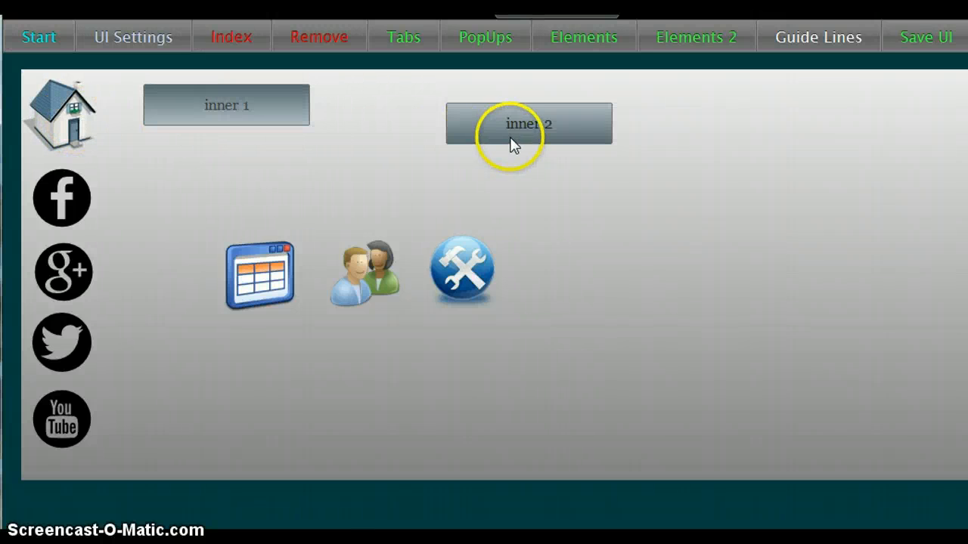
drag(508, 142, 389, 127)
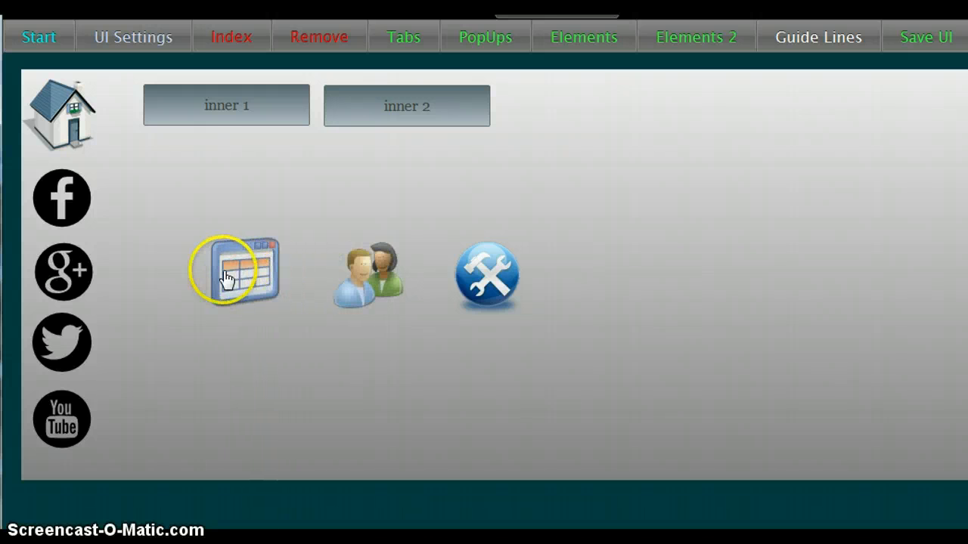
Shift the table, people and settings icons leftward so they are evenly spaced, and save the UI.
drag(225, 279, 199, 282)
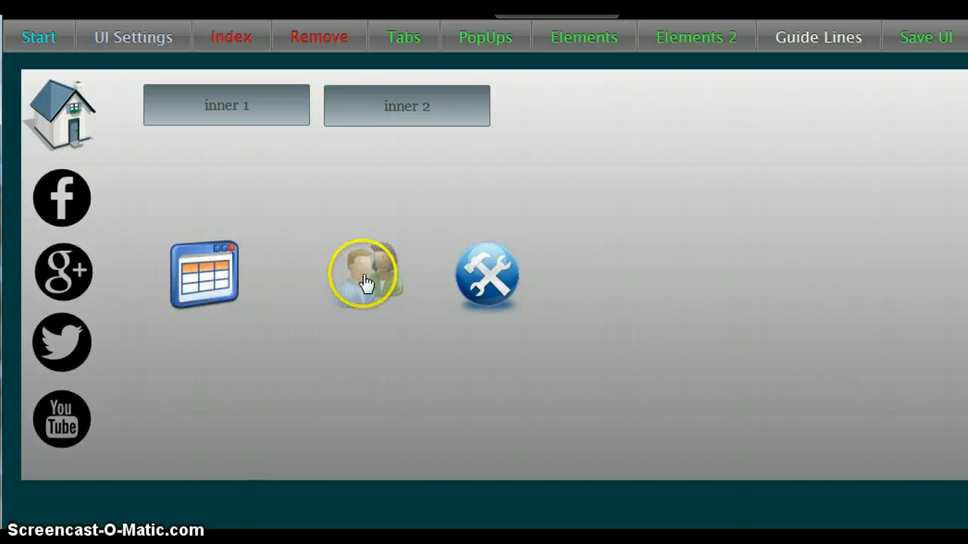
drag(368, 281, 325, 284)
drag(466, 280, 443, 283)
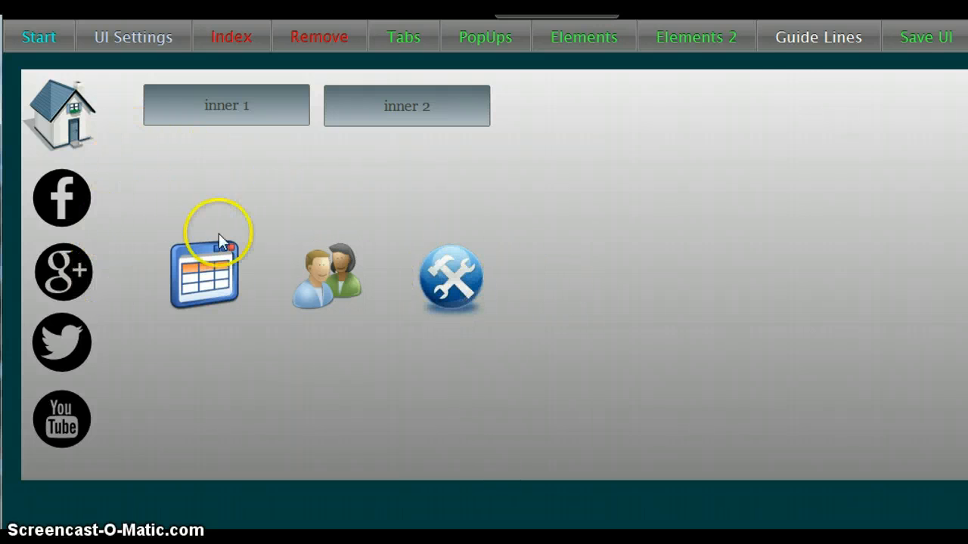
click(920, 38)
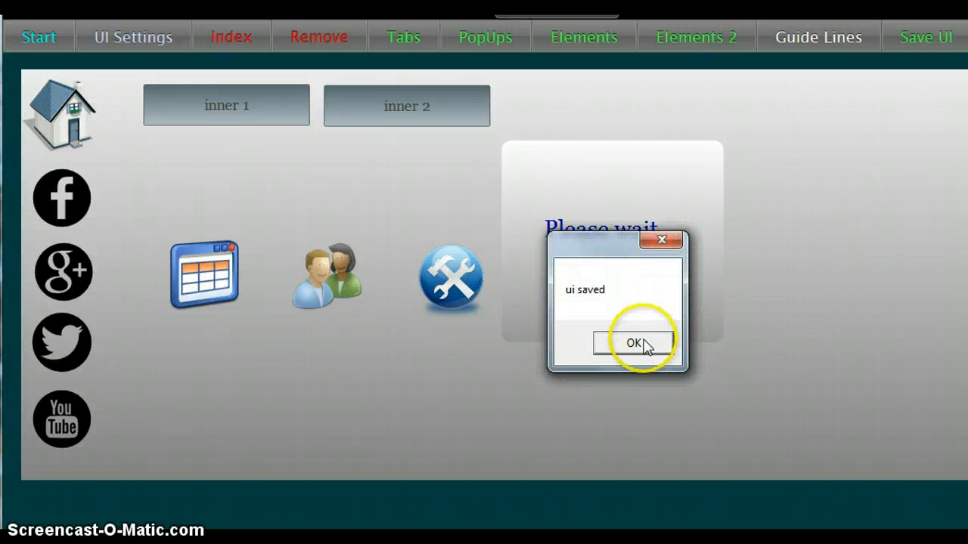
click(635, 344)
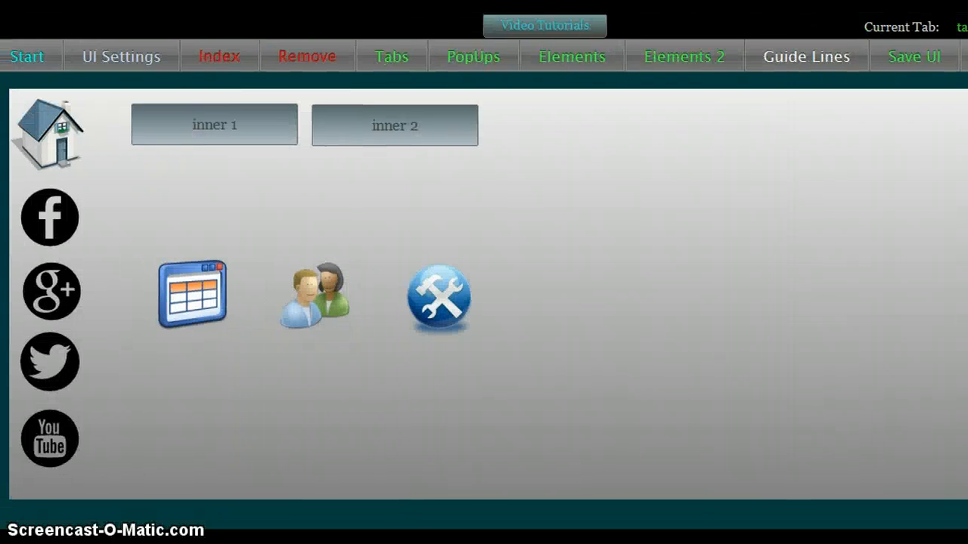
click(67, 114)
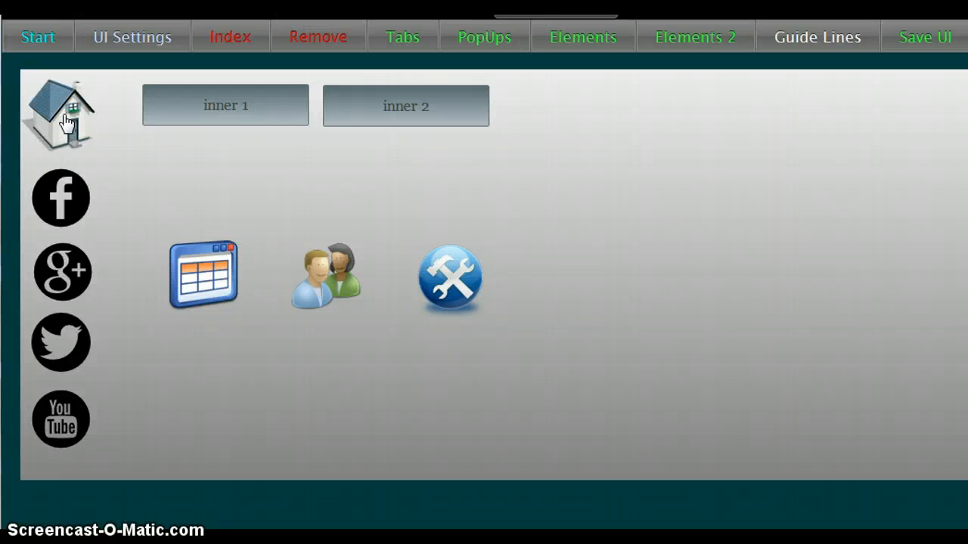
click(67, 121)
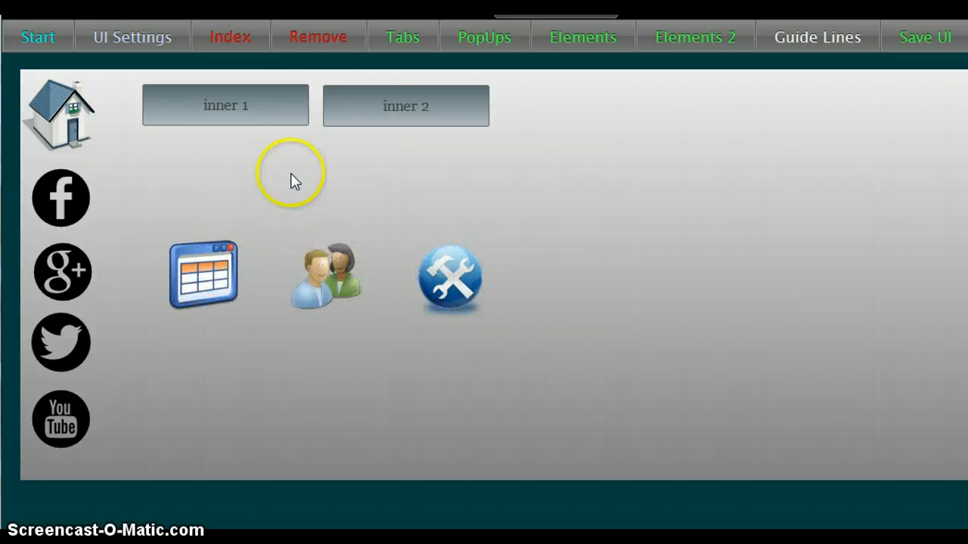
Remove the inner 1 and inner 2 tabs from the canvas.
click(321, 38)
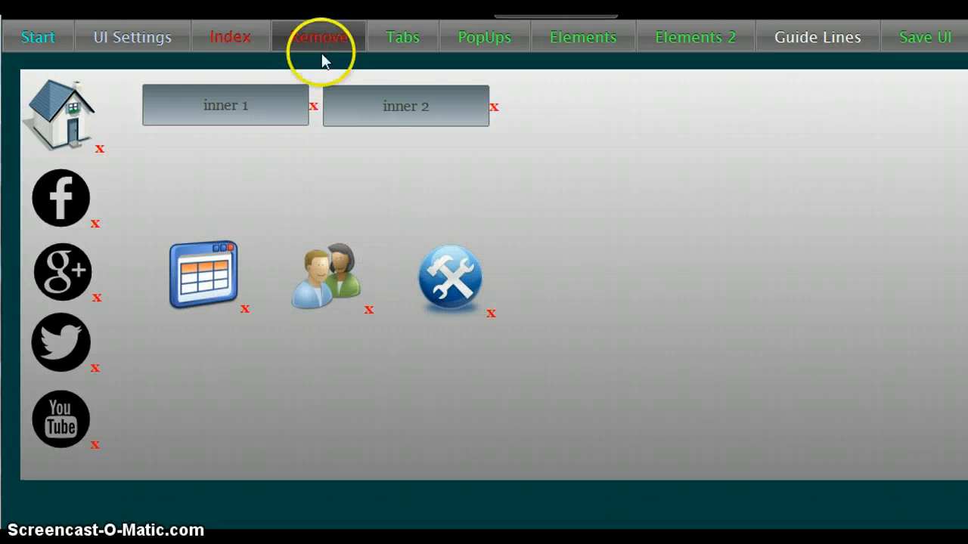
click(313, 109)
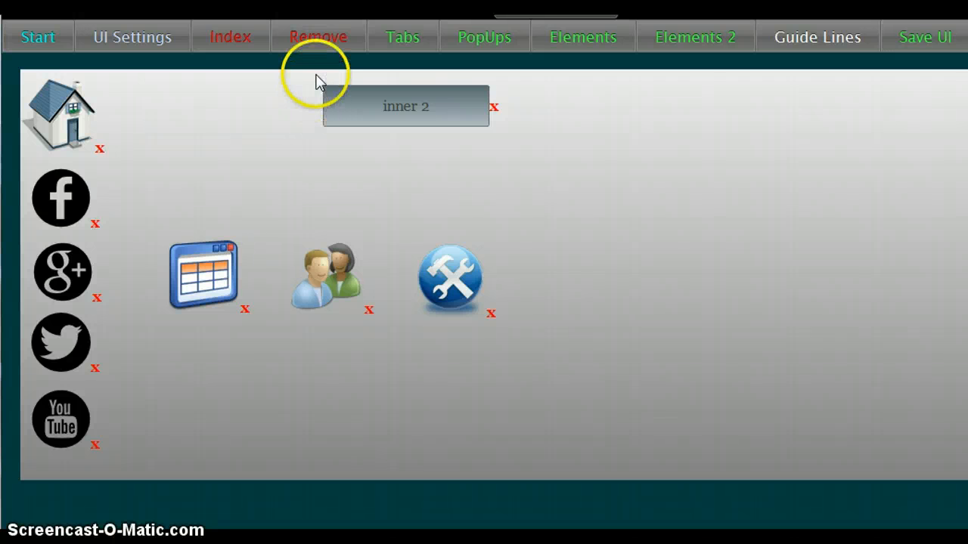
click(315, 38)
click(316, 38)
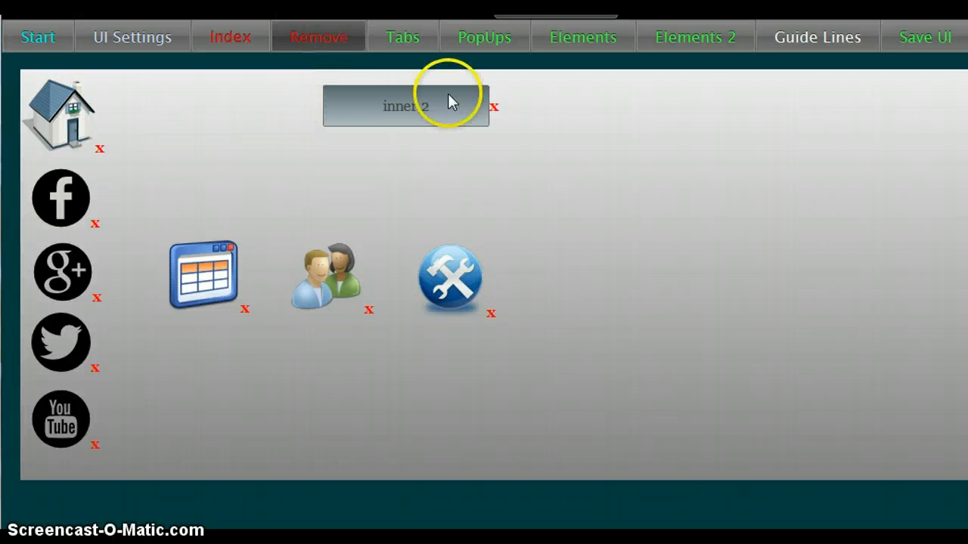
click(494, 112)
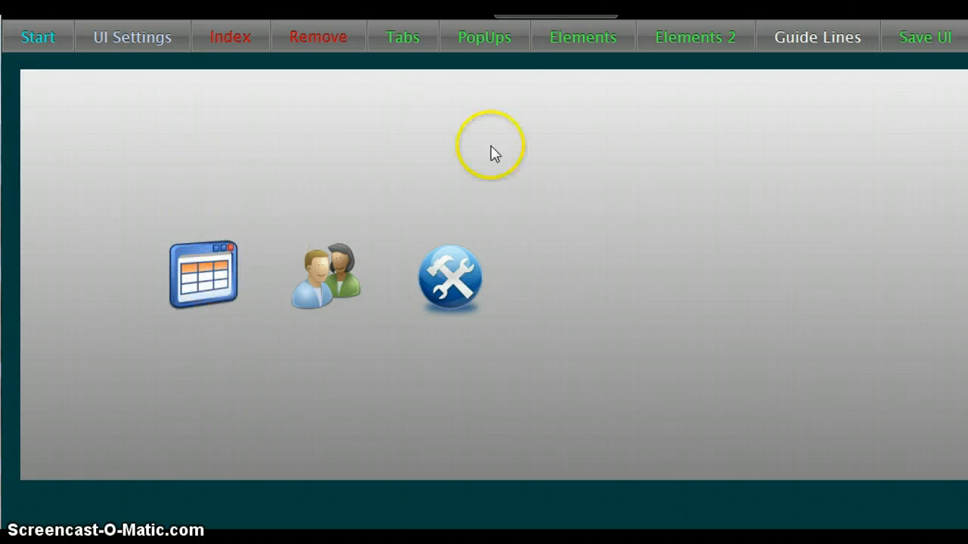
Try framing the table icon with a transparent 110 by 110 pixel panel without a heading, and remove that panel.
mouse_move(694, 41)
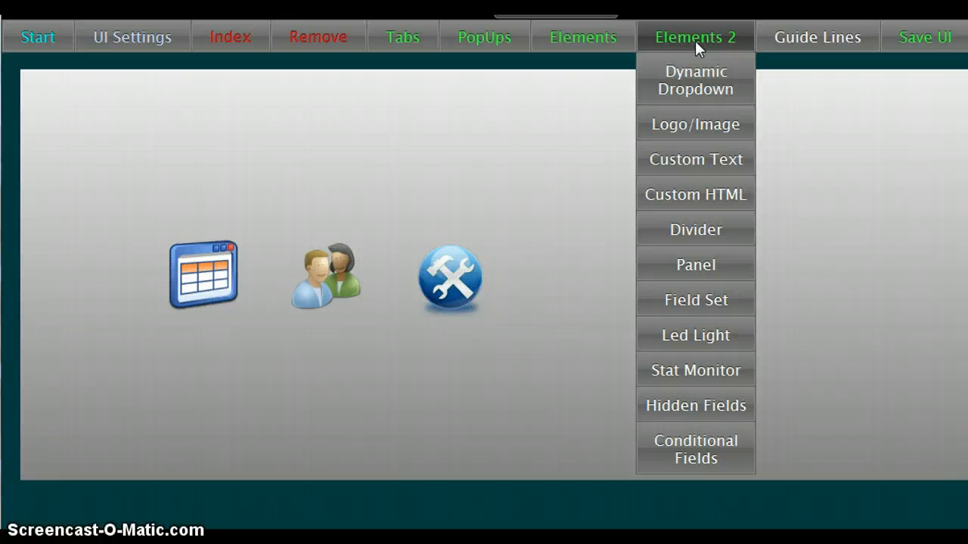
click(700, 264)
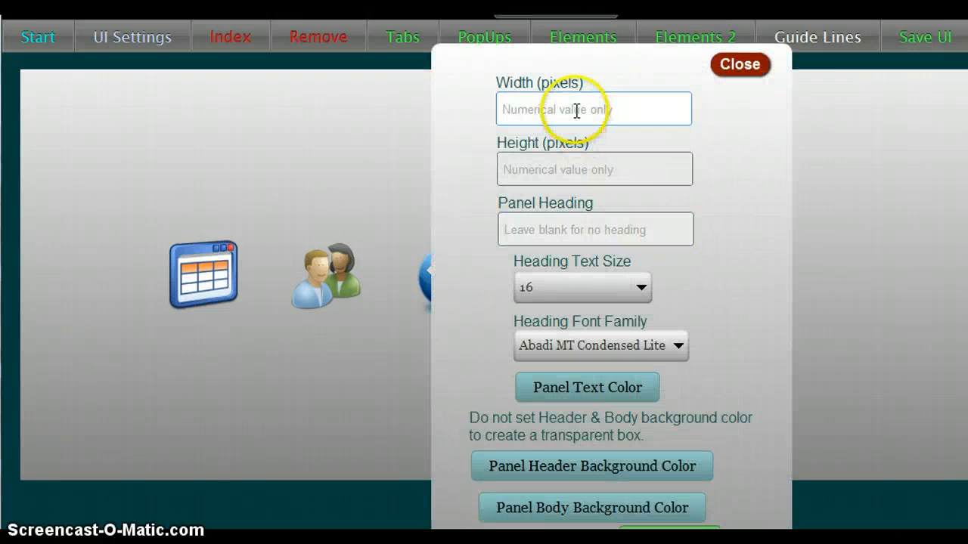
click(576, 111)
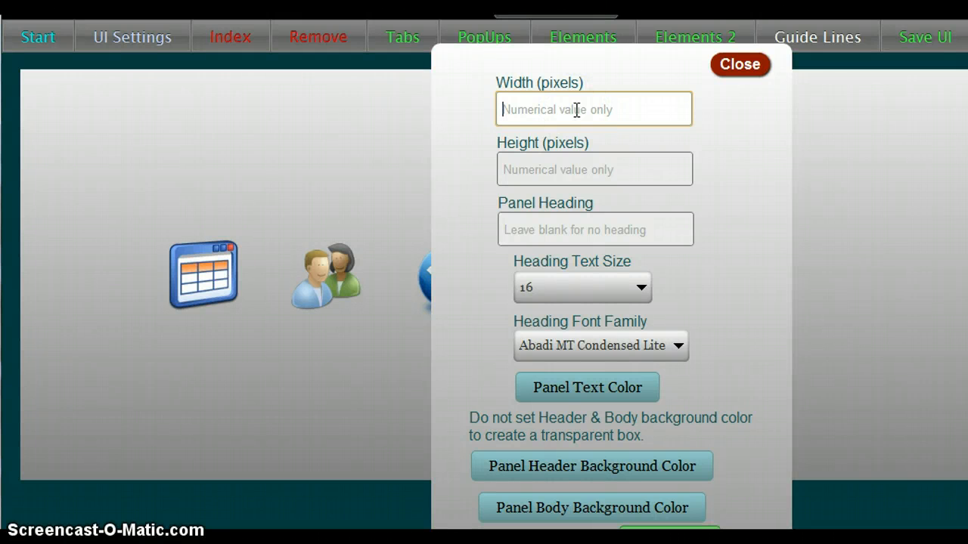
text(110)
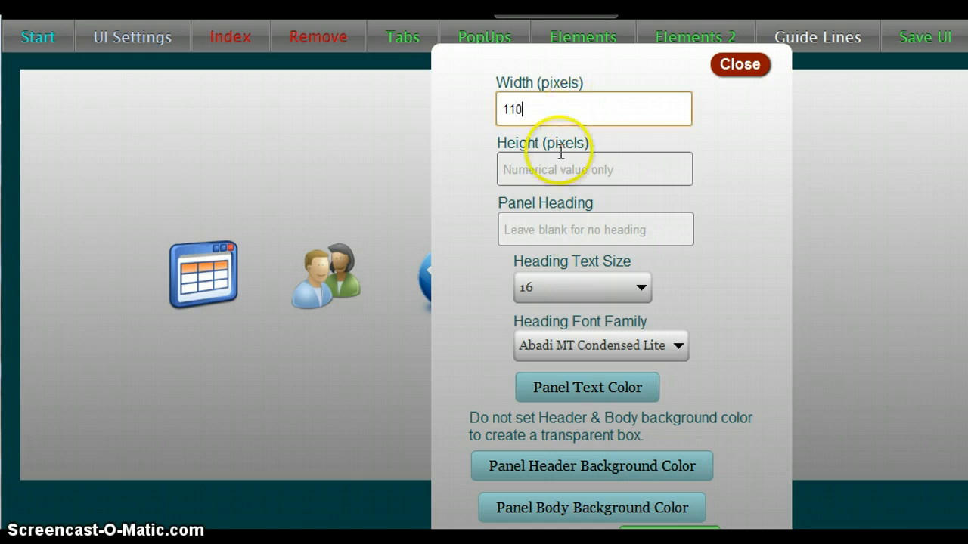
click(561, 166)
text(110)
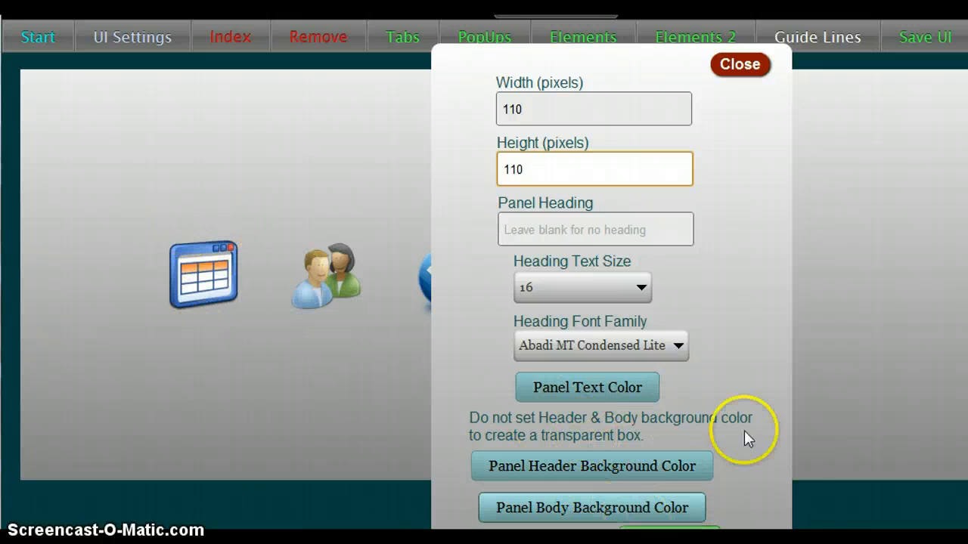
click(669, 527)
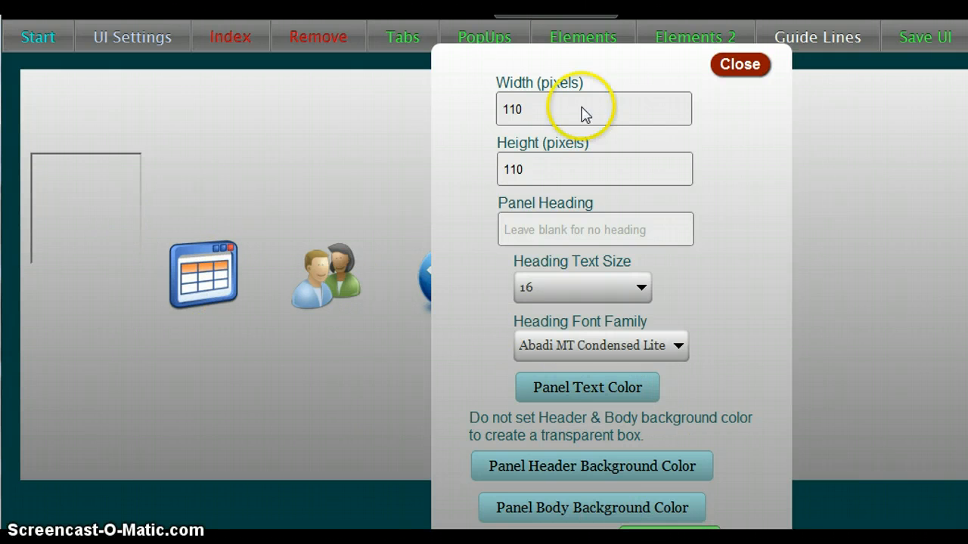
click(728, 68)
drag(118, 225, 220, 274)
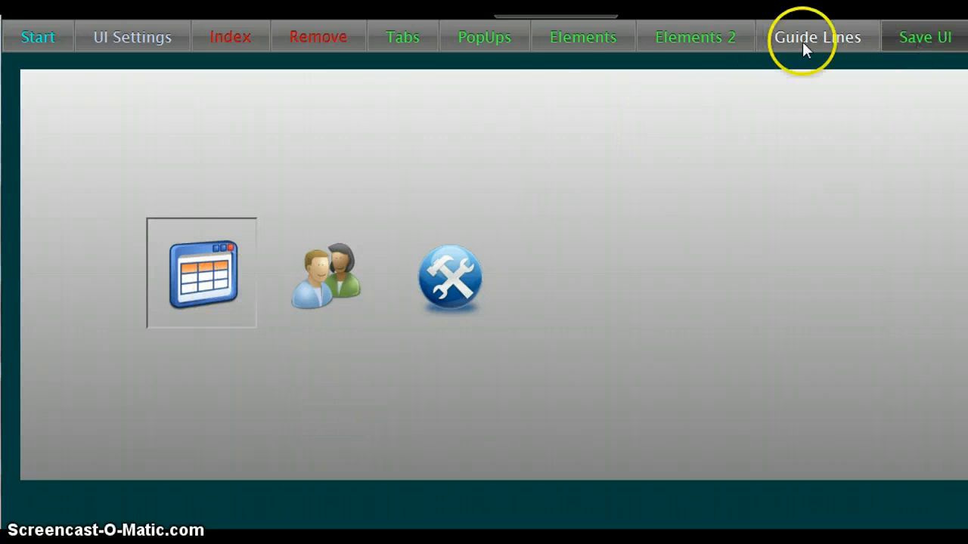
click(318, 38)
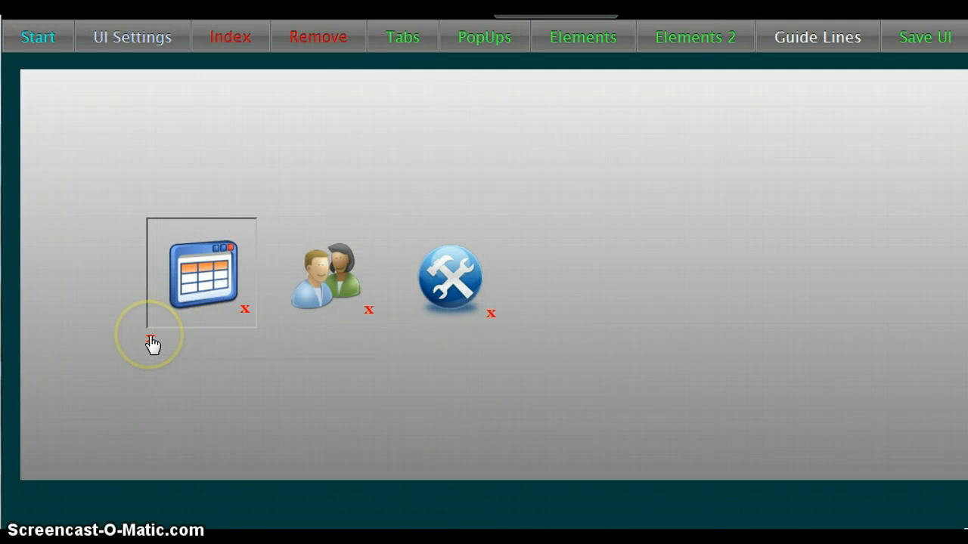
Add three transparent panels without a heading, each 100 pixels wide and 100 pixels high.
mouse_move(703, 45)
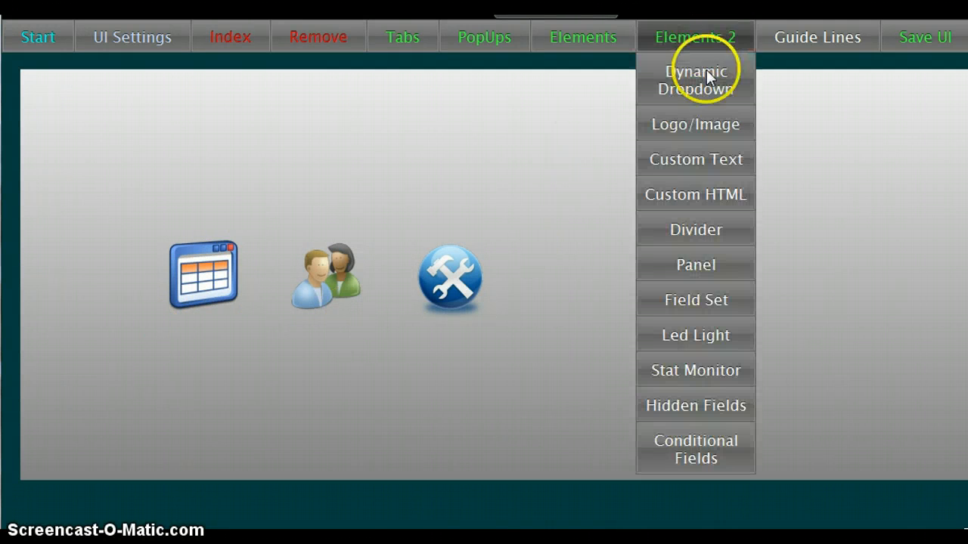
click(699, 265)
click(541, 155)
click(520, 110)
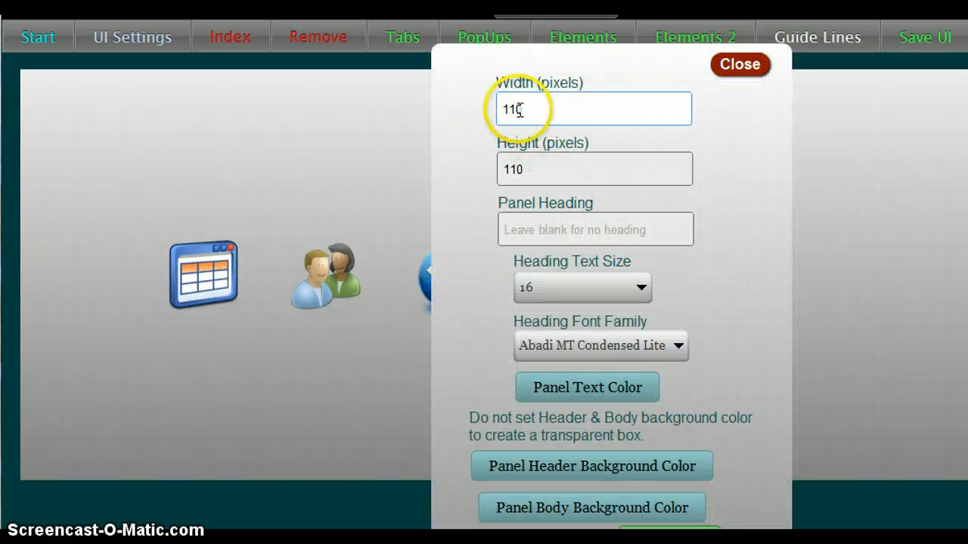
drag(520, 111, 485, 109)
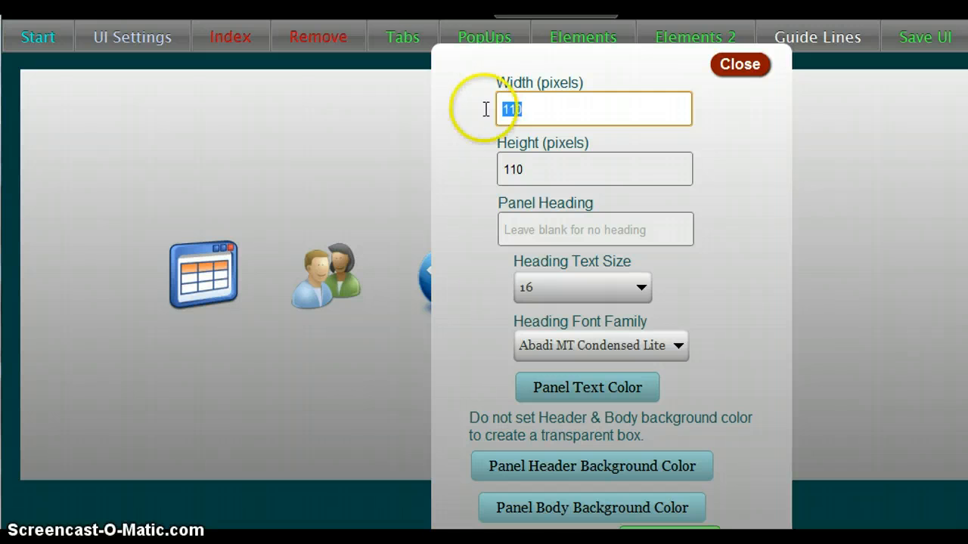
text(100)
click(533, 168)
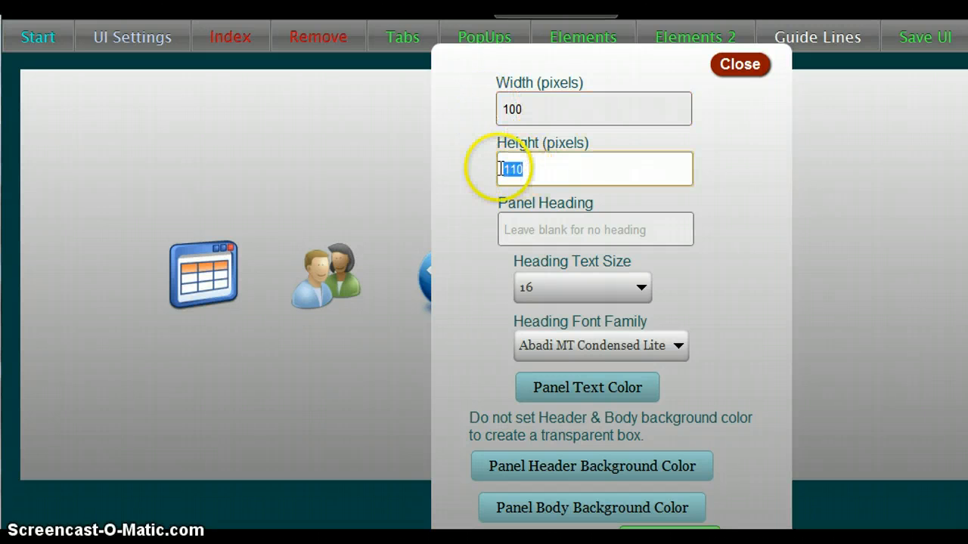
text(100)
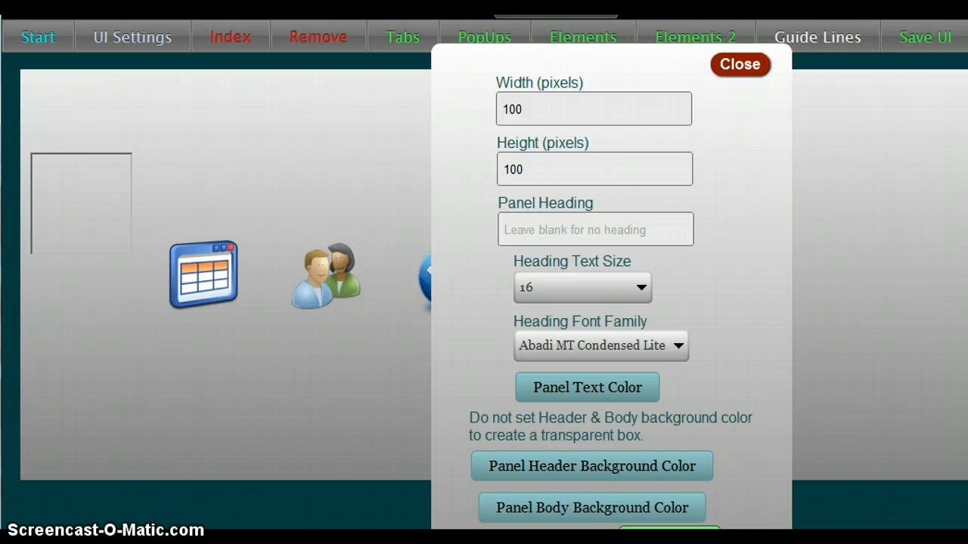
click(741, 67)
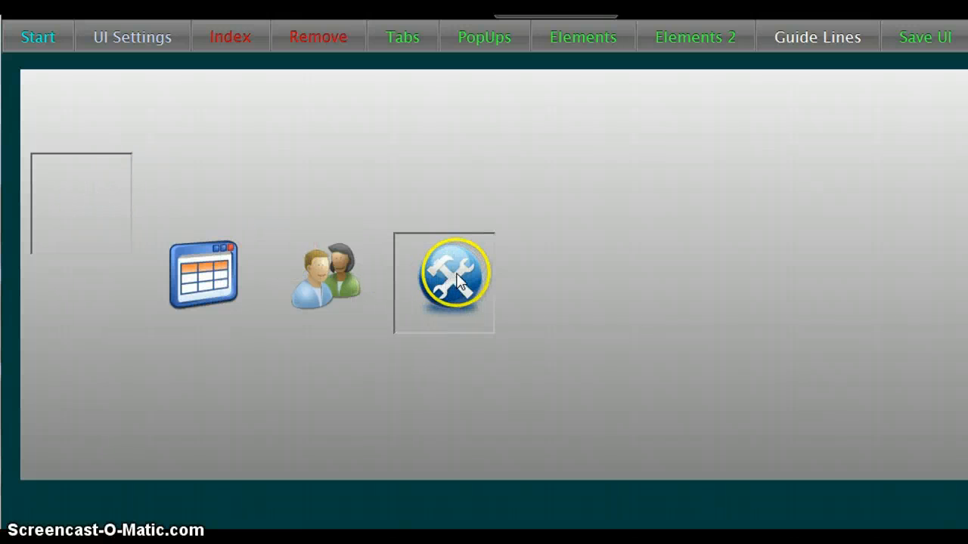
Frame the settings, people and table icons with one 100-pixel panel each, level with one another, and save the UI.
drag(457, 278, 460, 279)
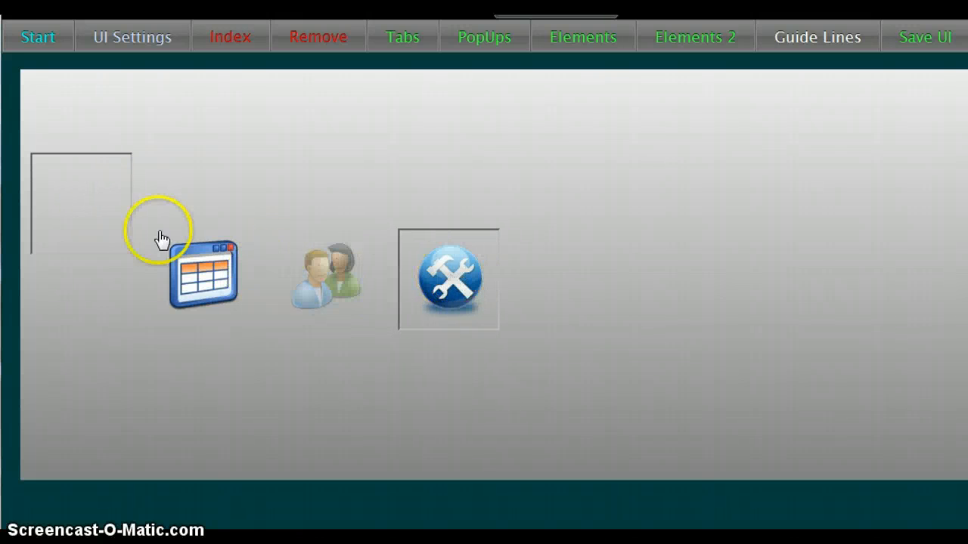
drag(353, 274, 355, 272)
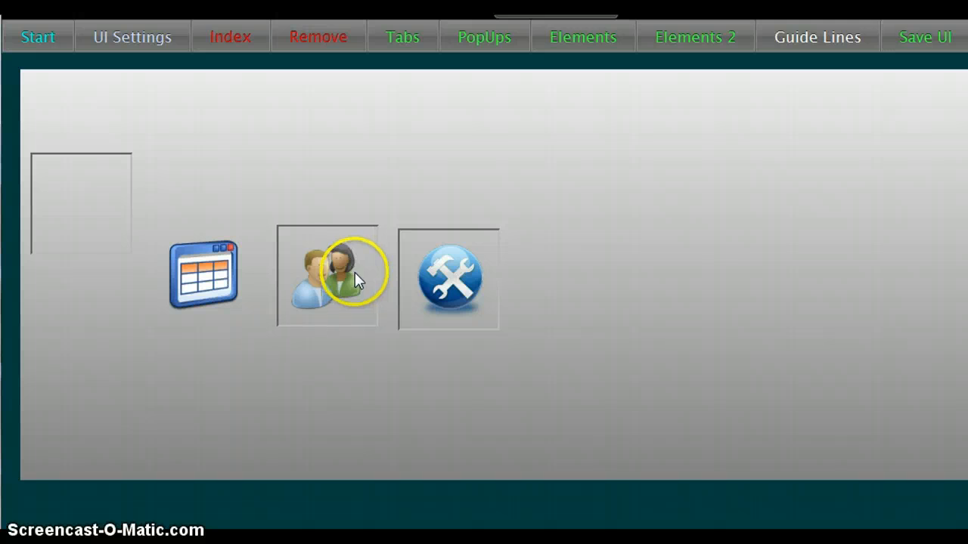
drag(102, 215, 225, 286)
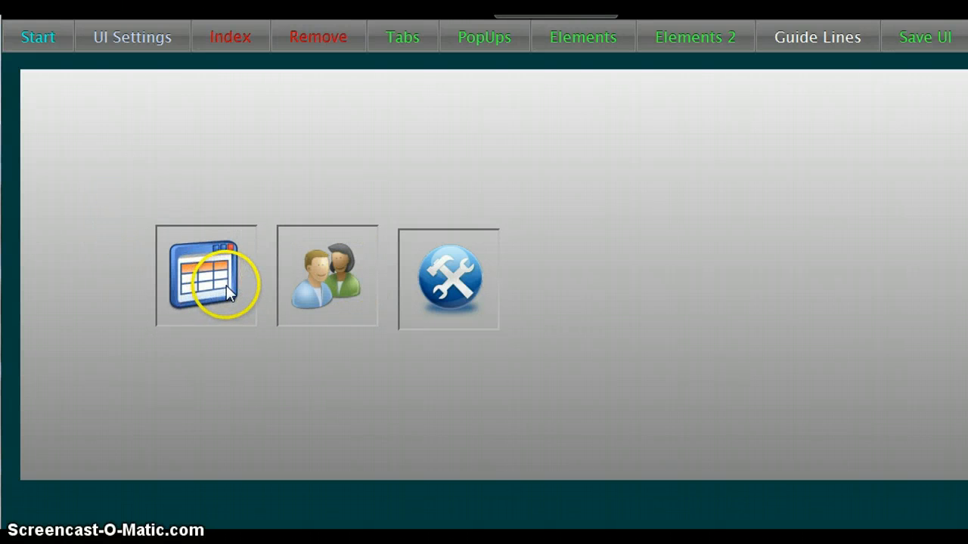
drag(438, 326, 445, 321)
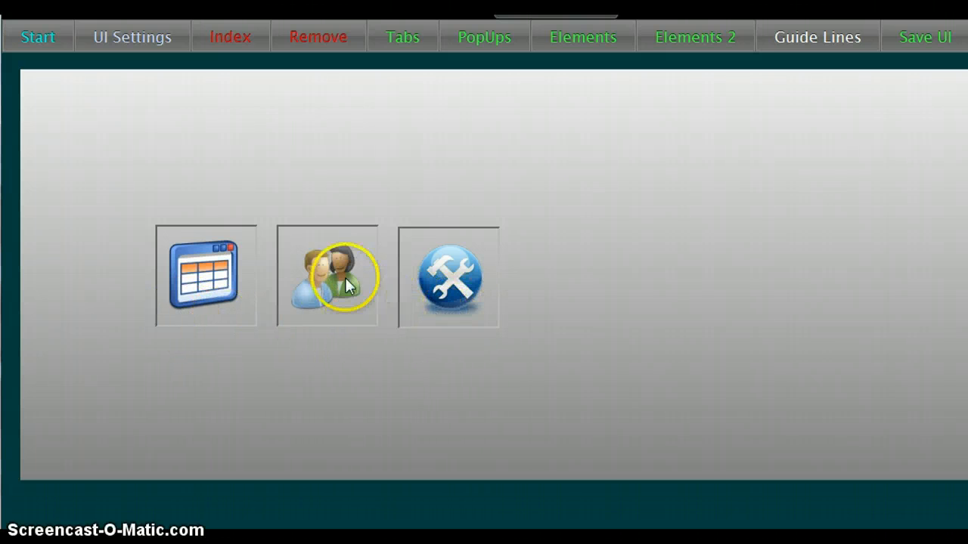
click(909, 34)
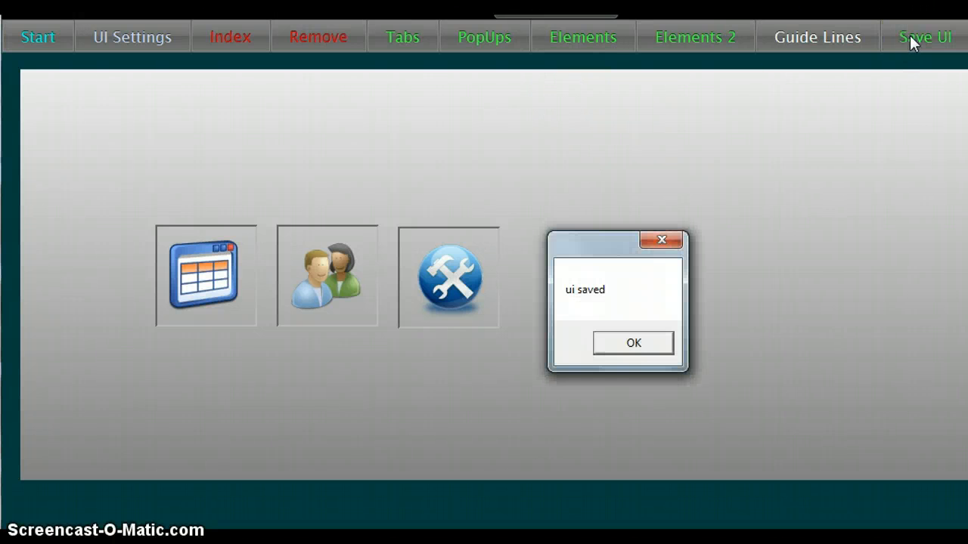
click(656, 338)
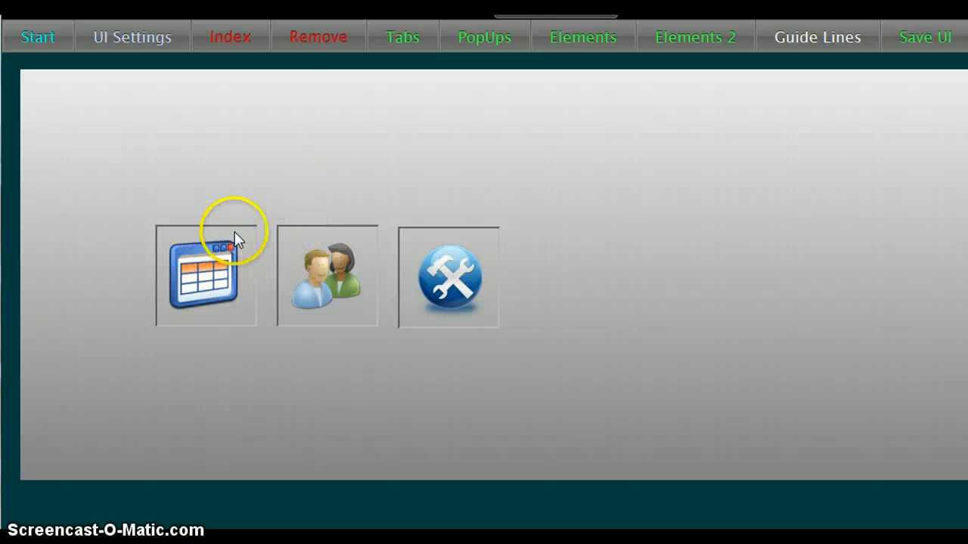
In the element tab order, change the index of the panel at position 4 to 0.
click(238, 34)
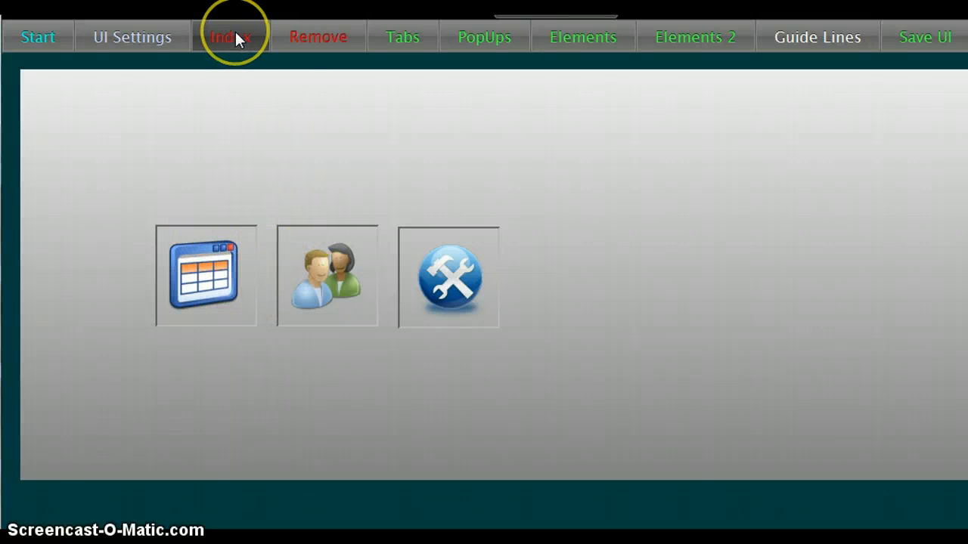
scroll(264, 266, down, 3)
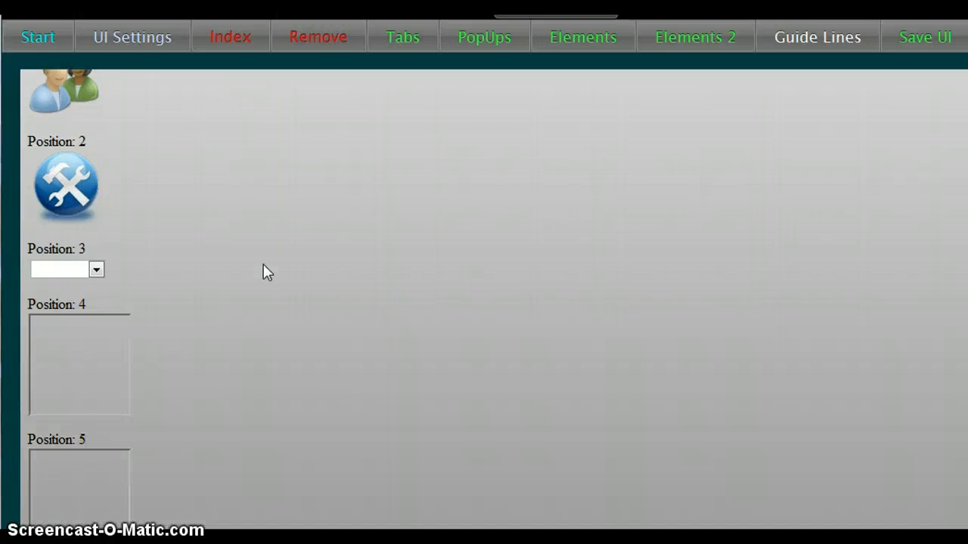
scroll(264, 267, up, 3)
scroll(264, 267, down, 5)
scroll(263, 266, up, 1)
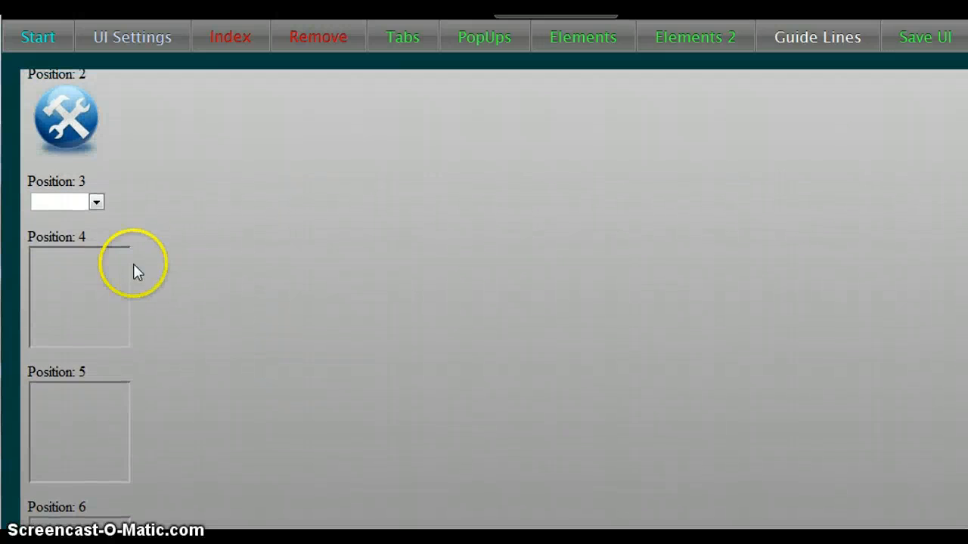
click(88, 298)
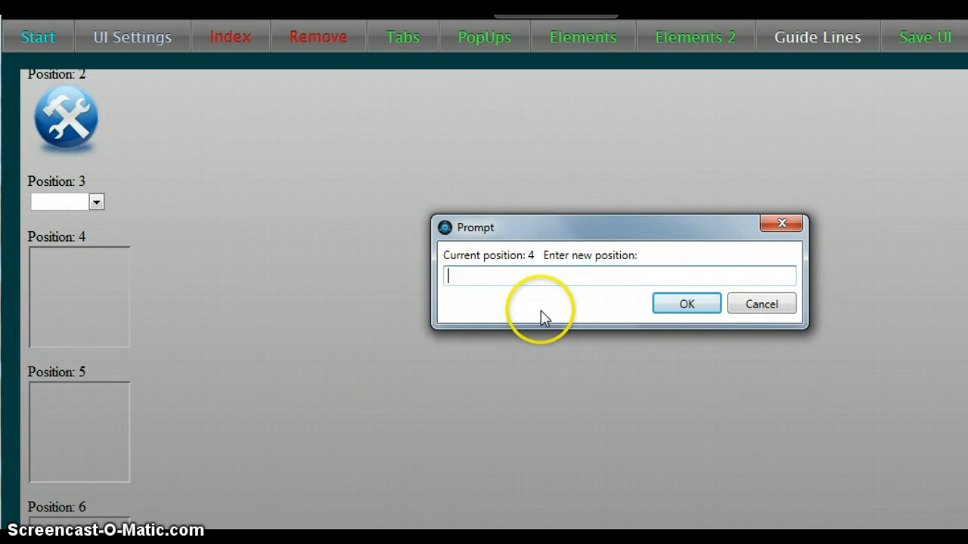
text(0)
click(679, 303)
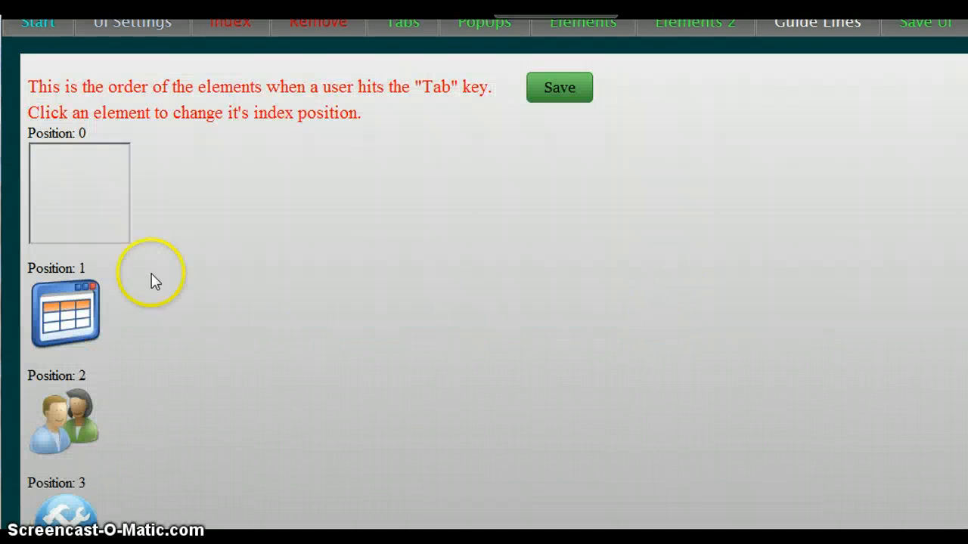
Change the index of the empty panel at position 5 to 0 in the element tab order.
scroll(430, 412, down, 5)
click(98, 324)
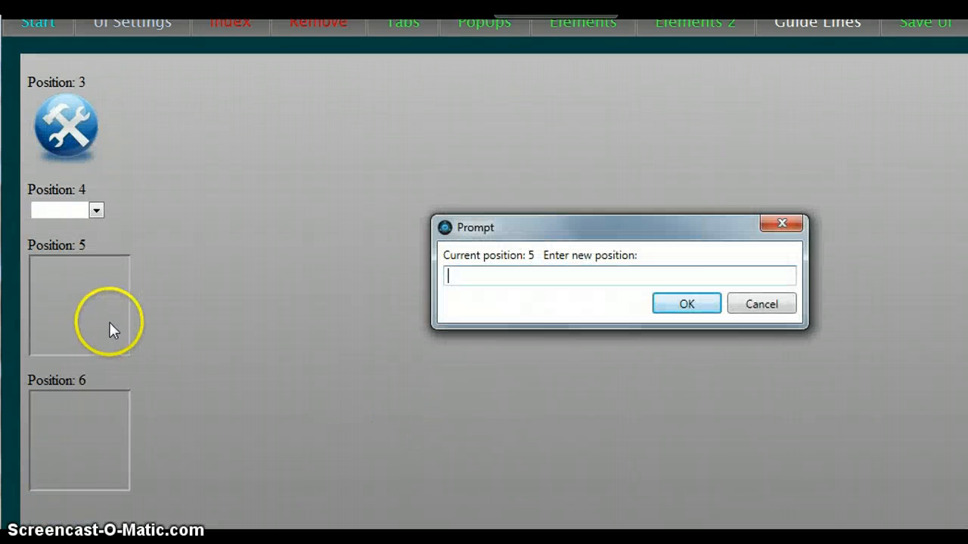
text(0)
click(694, 302)
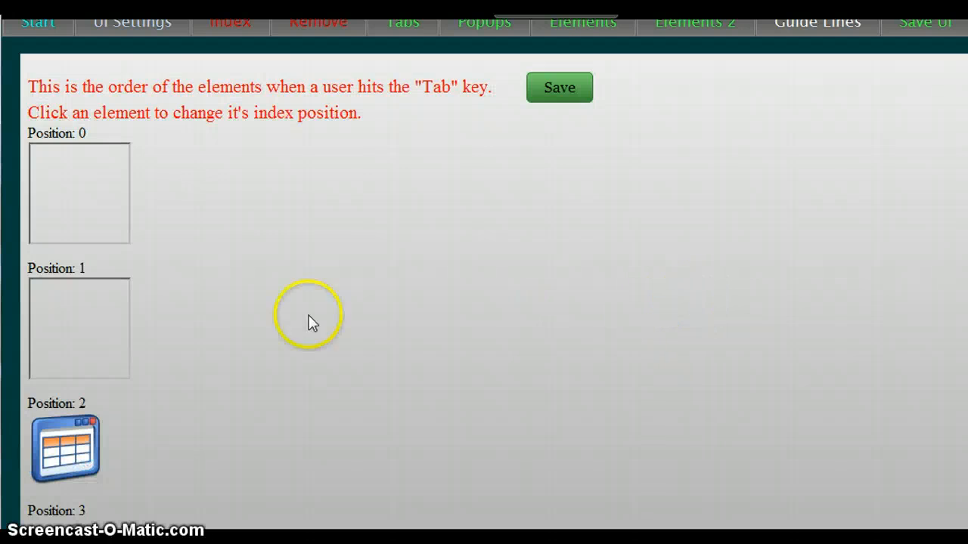
Change the index of the empty panel at position 6 to 0 and save the tab order.
scroll(275, 385, down, 5)
click(69, 437)
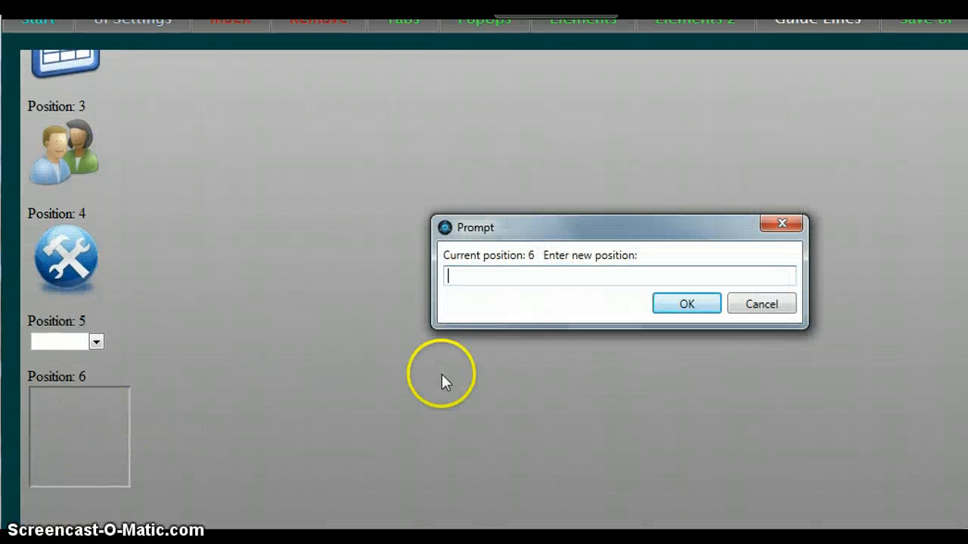
text(0)
click(691, 305)
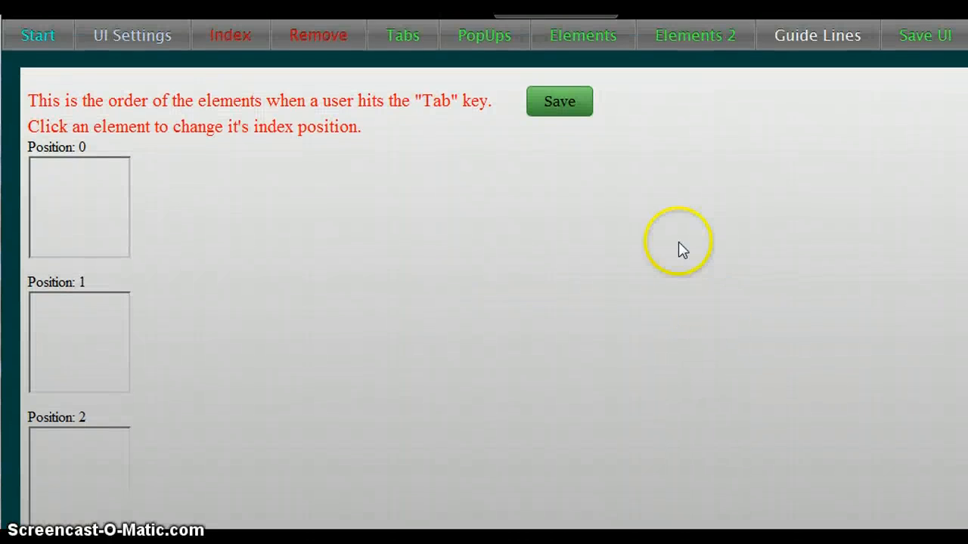
click(562, 108)
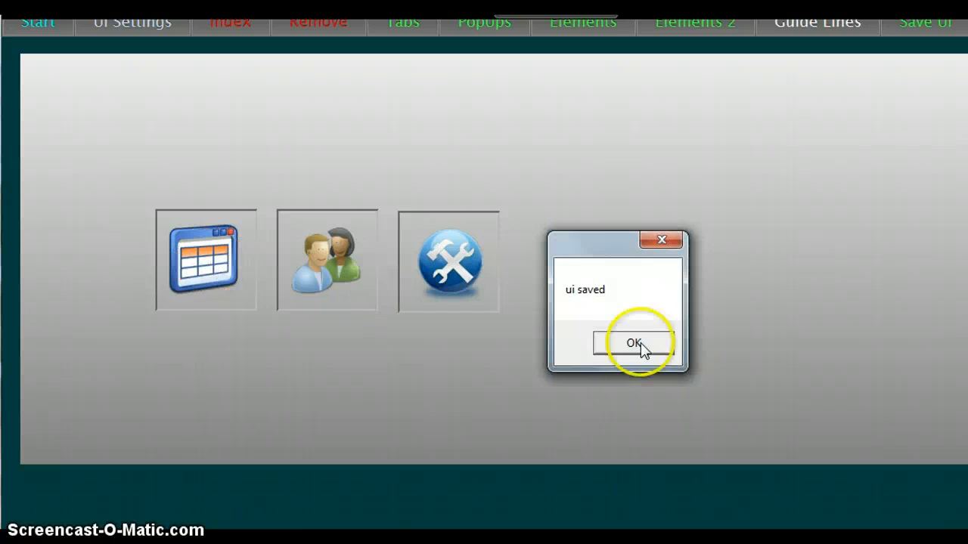
click(609, 342)
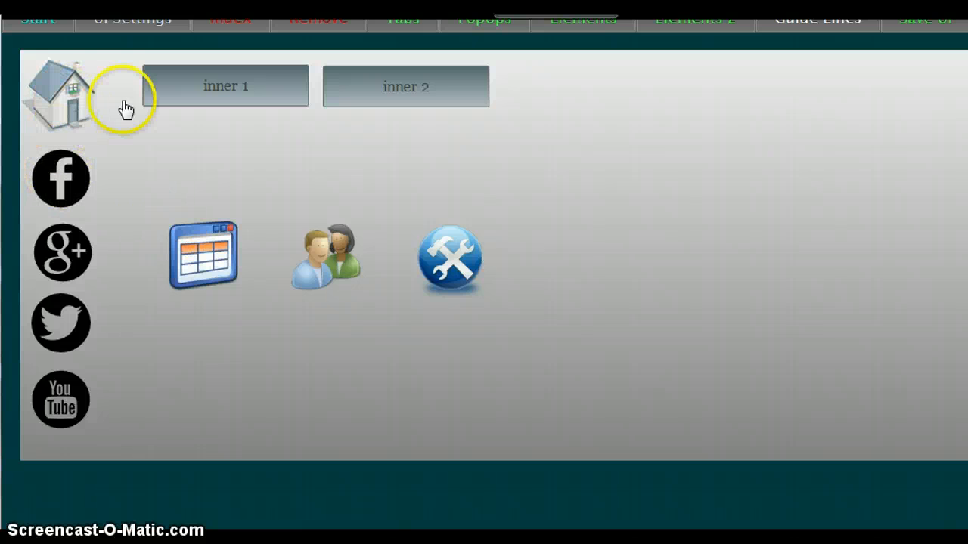
Remove the inner 1 and inner 2 tabs from the page that the table icon opens.
click(65, 100)
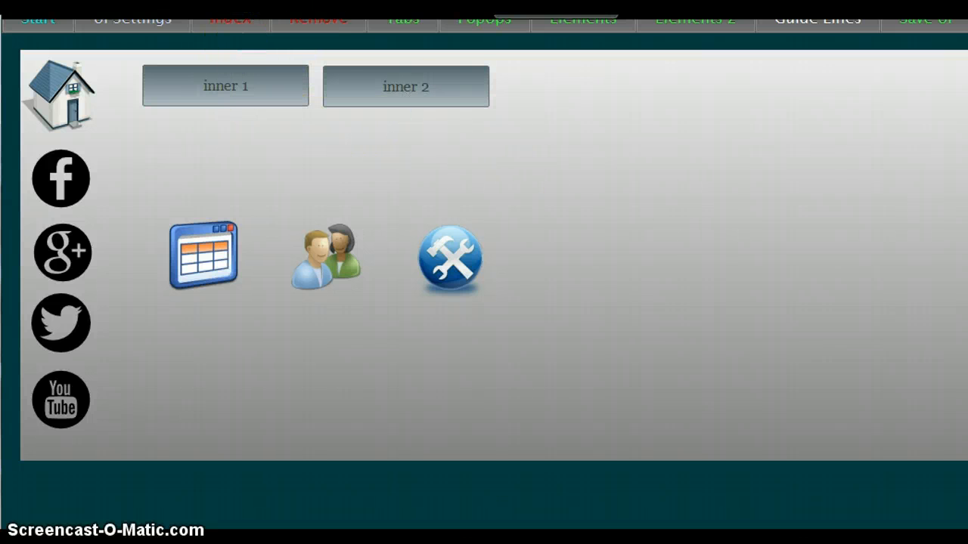
scroll(672, 200, up, 1)
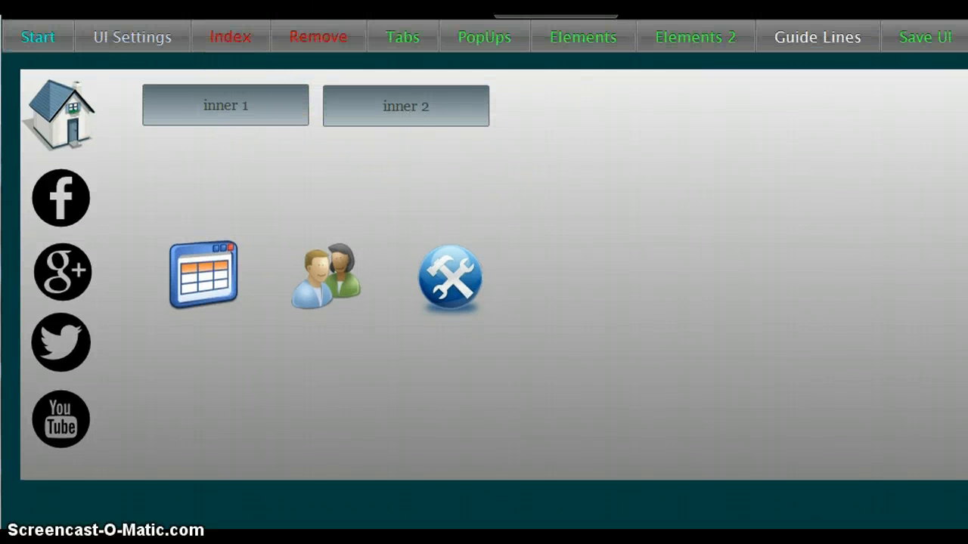
click(327, 38)
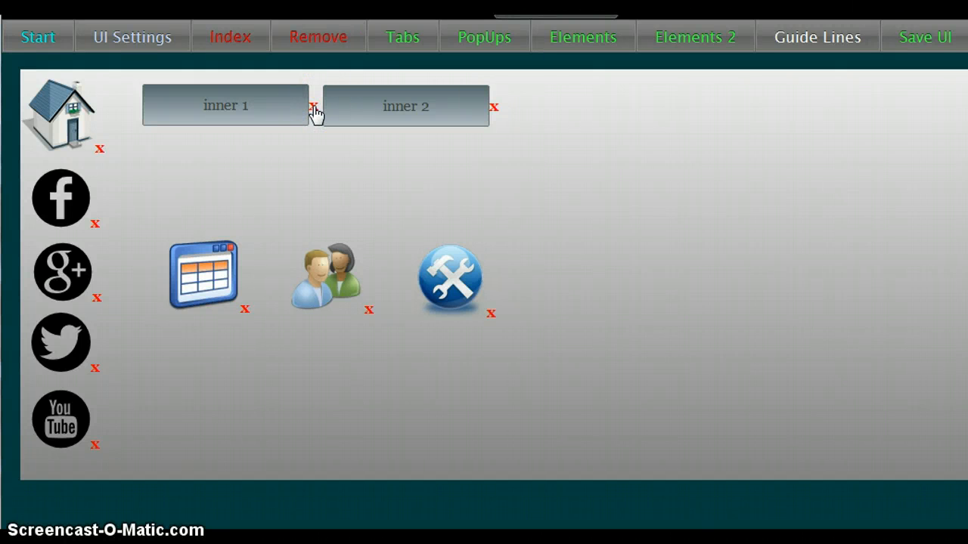
click(313, 108)
click(322, 37)
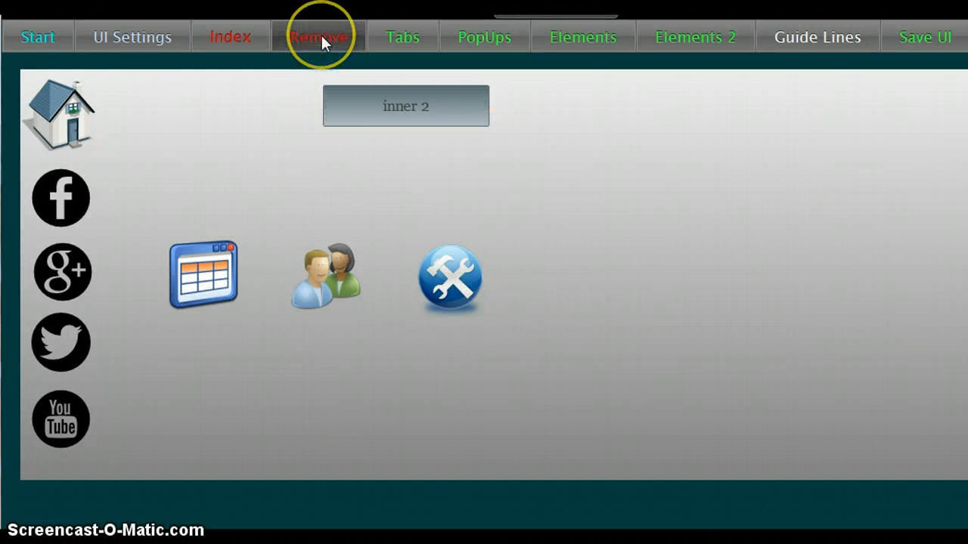
click(322, 38)
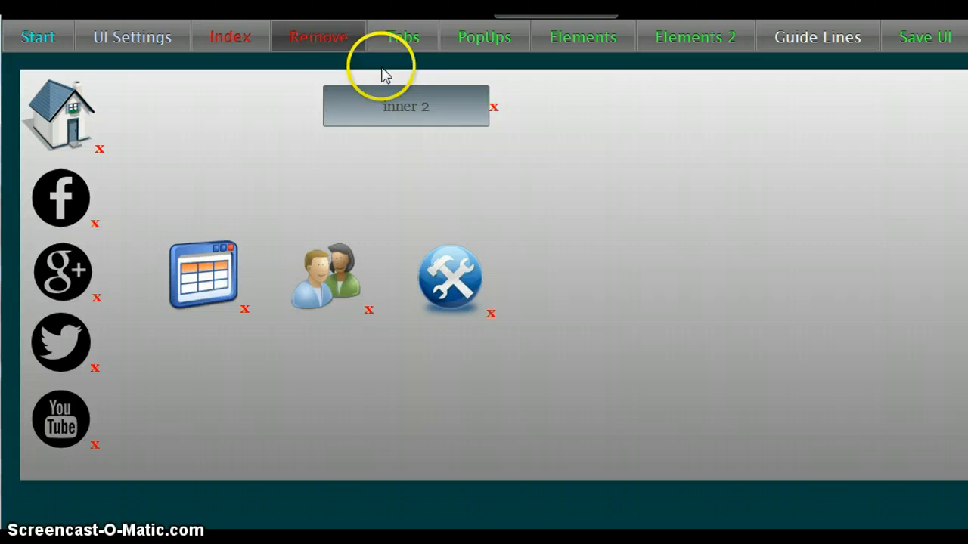
click(494, 110)
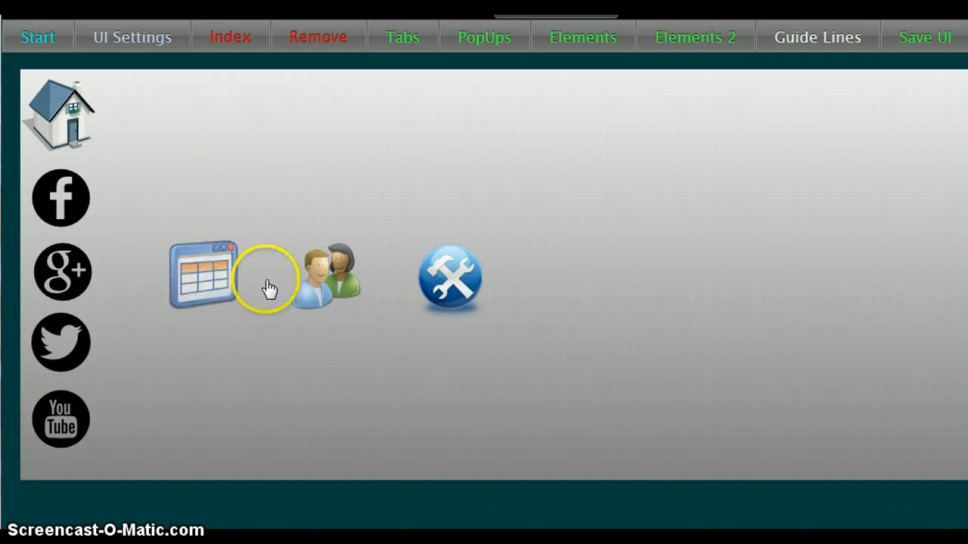
Remove the table, people and settings icons from the same page and save the UI.
click(308, 39)
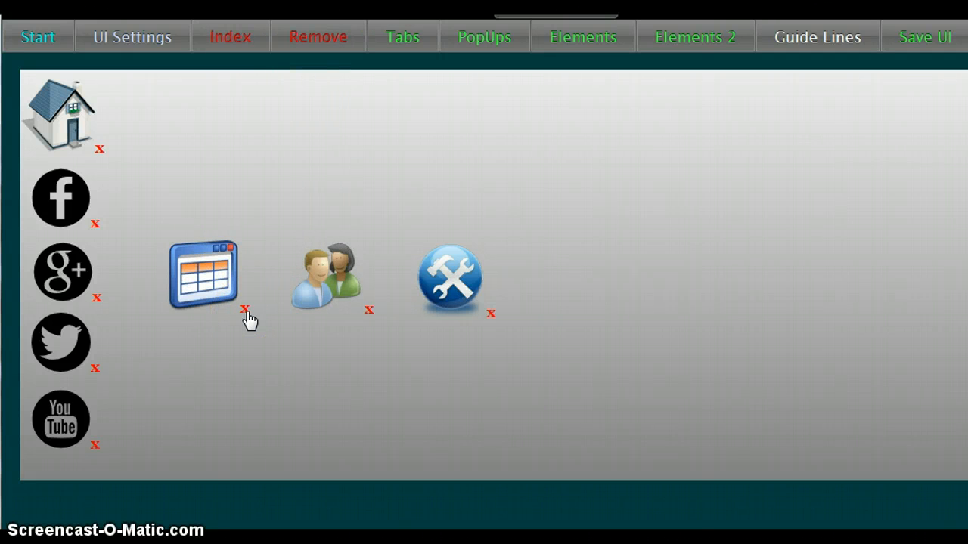
click(247, 313)
click(337, 49)
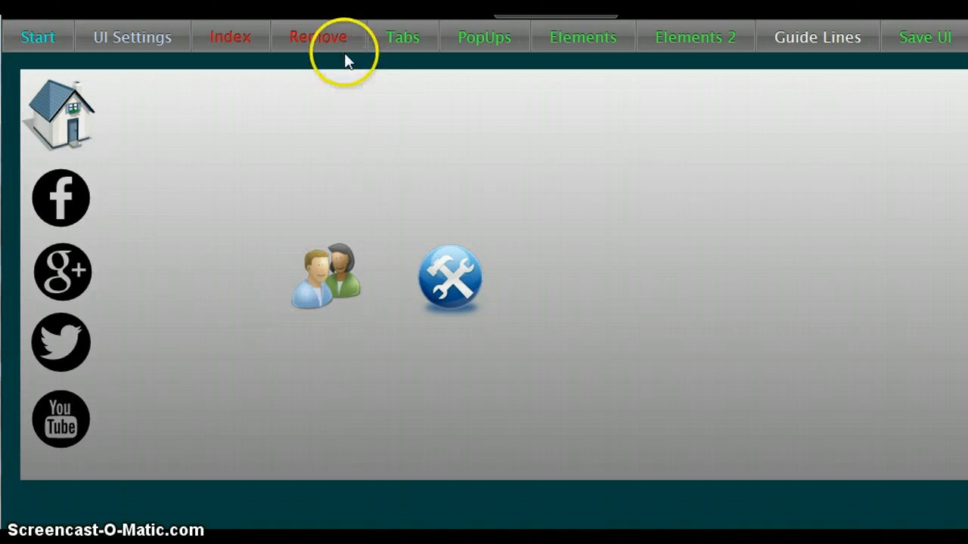
click(331, 45)
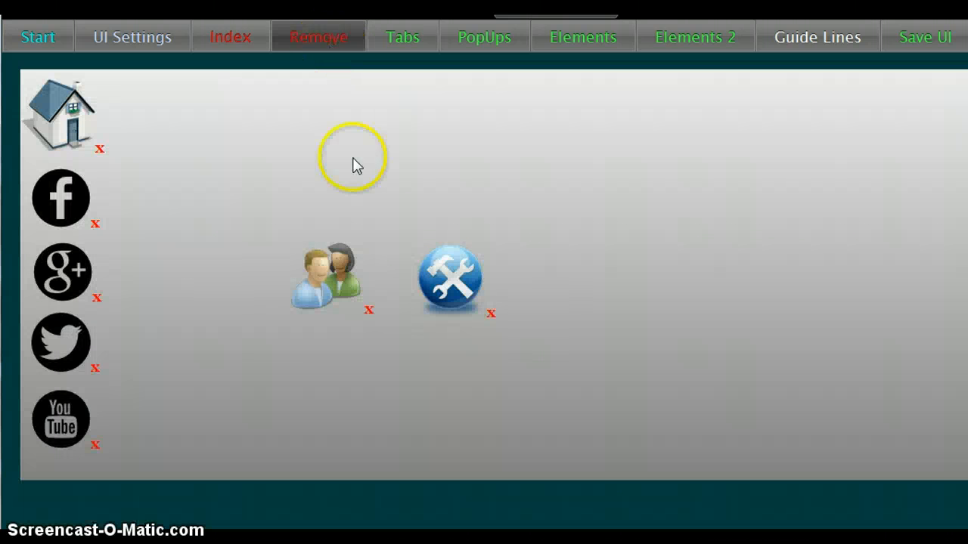
click(369, 316)
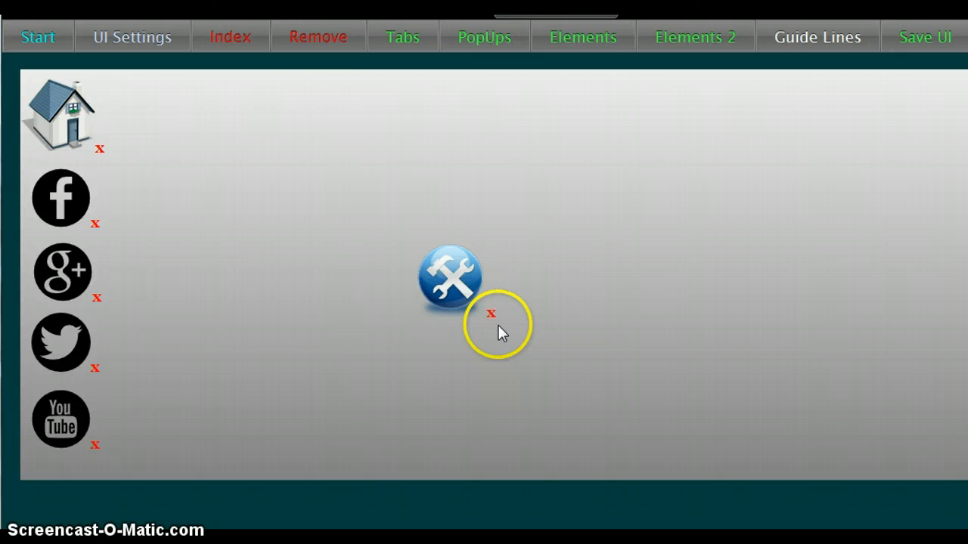
click(326, 38)
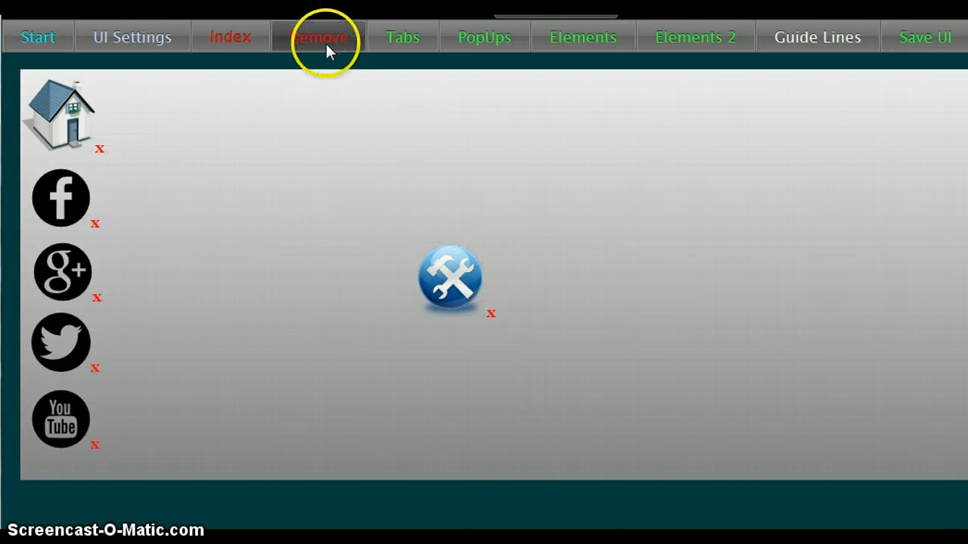
click(492, 315)
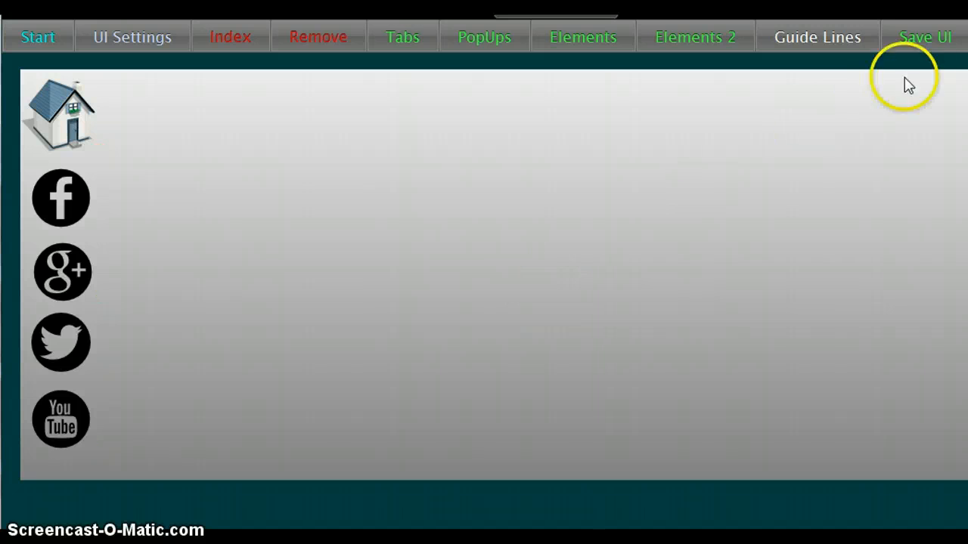
click(918, 42)
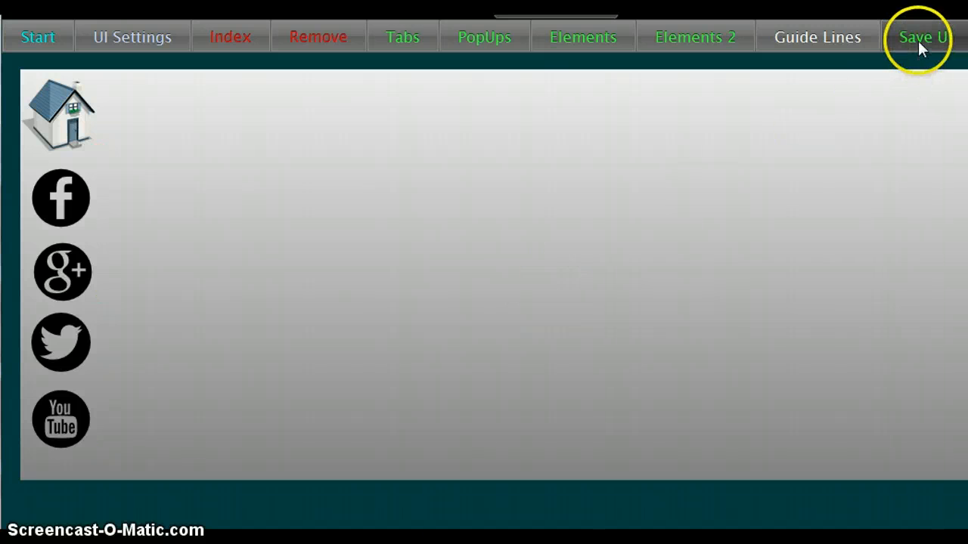
click(638, 344)
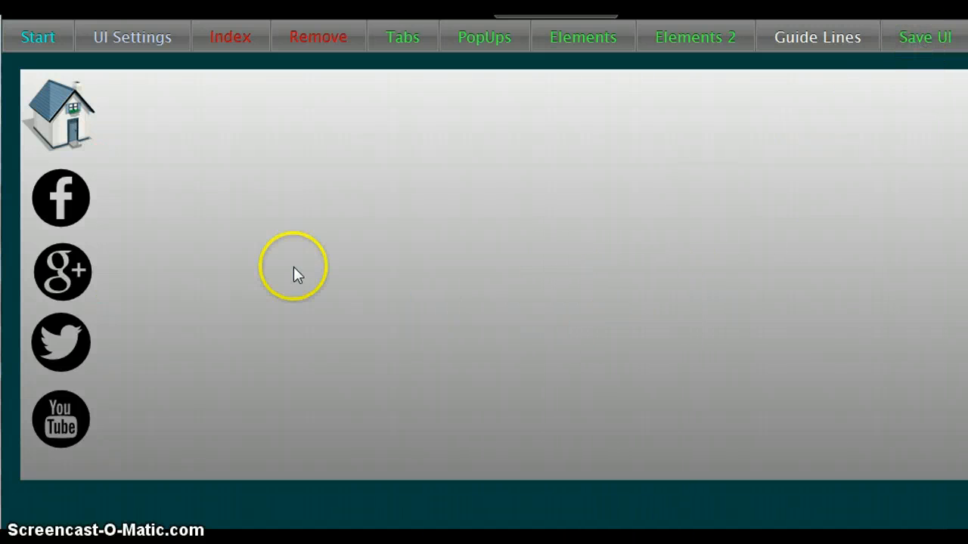
On the Facebook tab's page, remove the table, people and settings icons, keep both inner tabs, and save the UI.
click(74, 129)
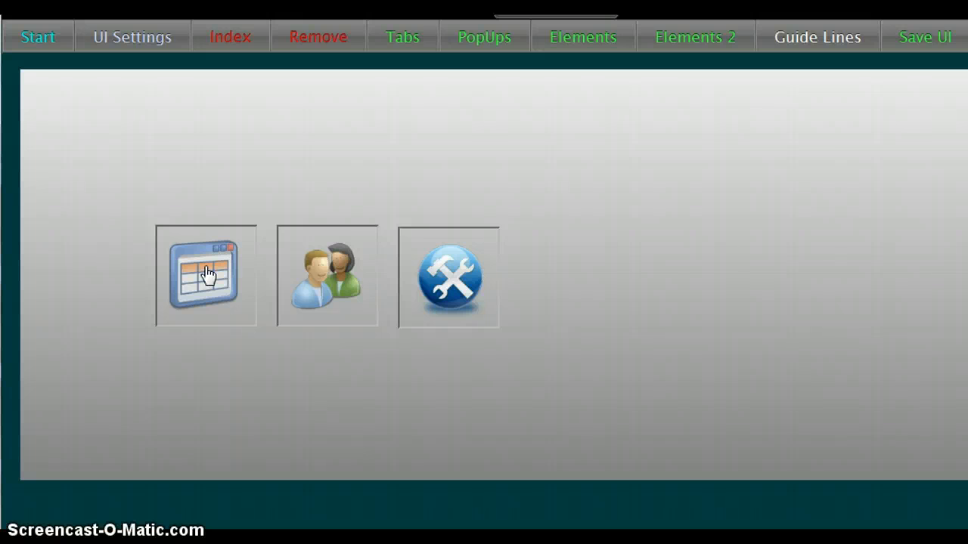
click(208, 276)
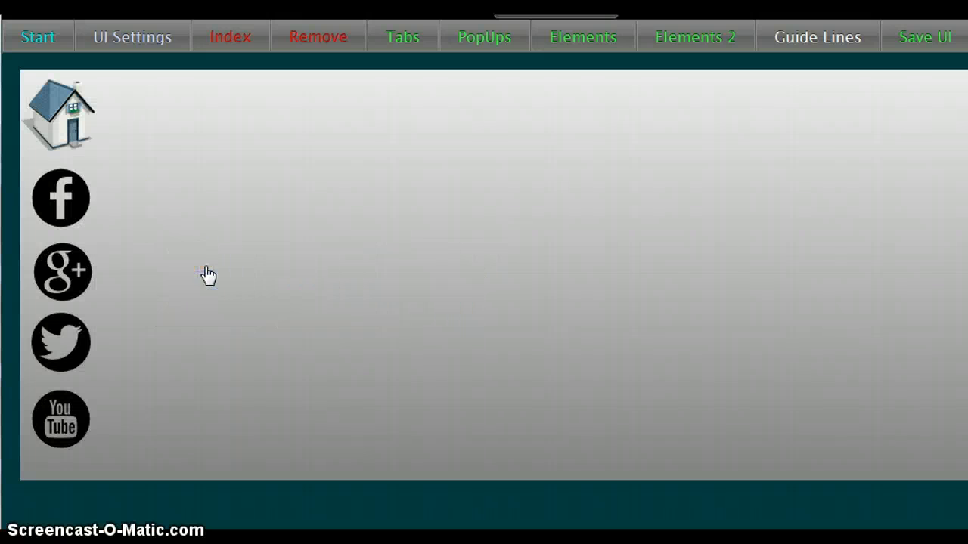
click(67, 203)
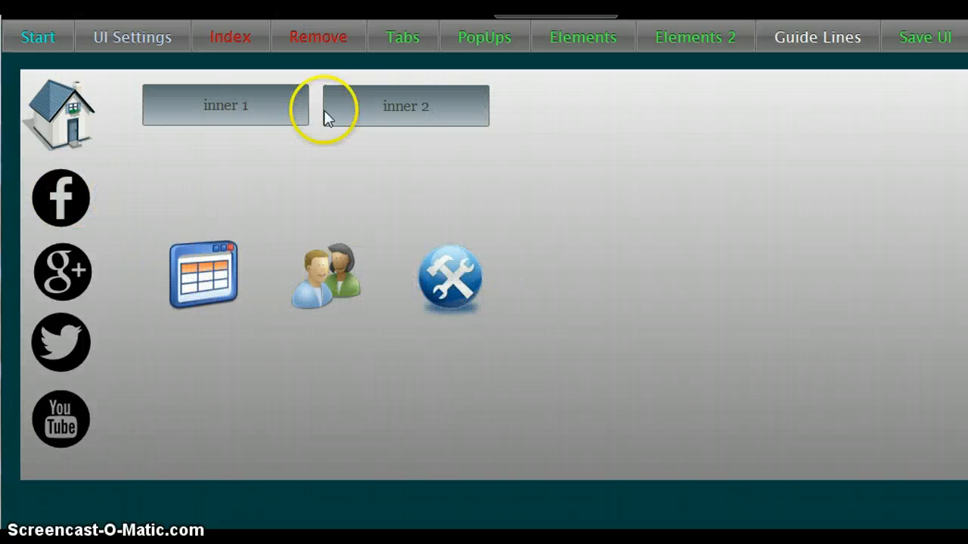
click(323, 36)
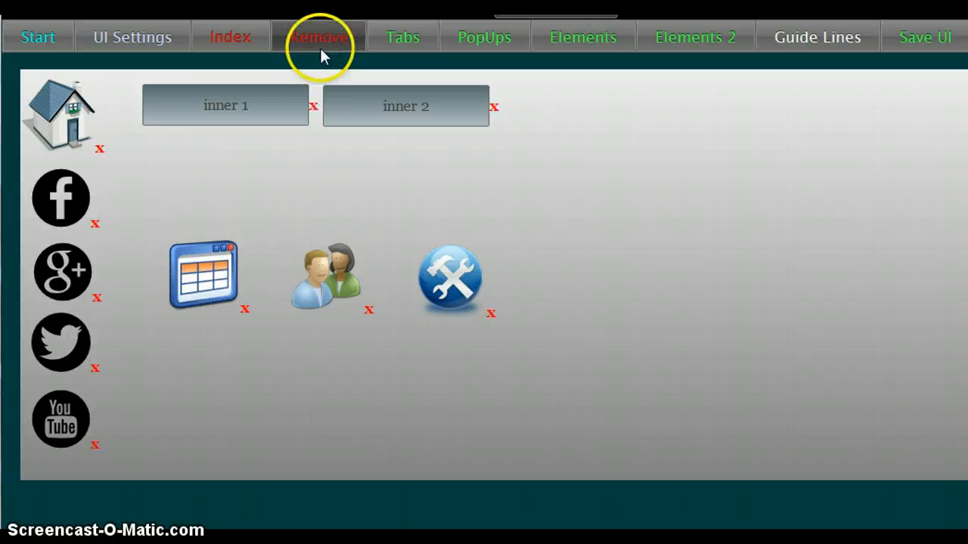
click(246, 314)
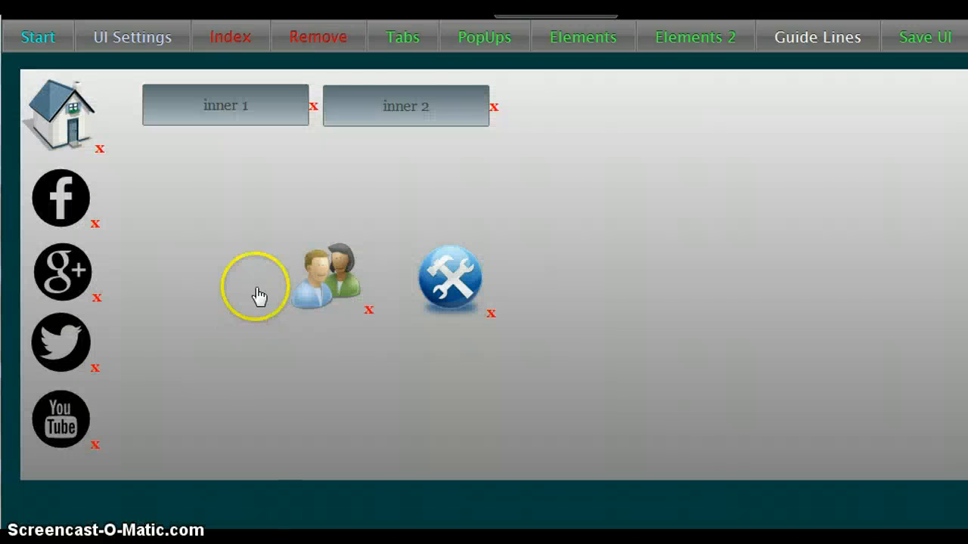
click(319, 38)
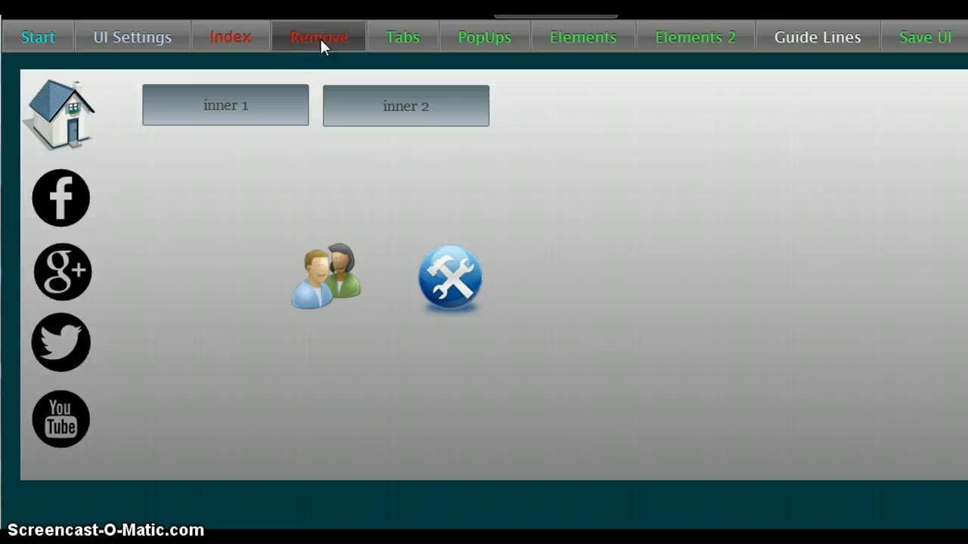
click(320, 42)
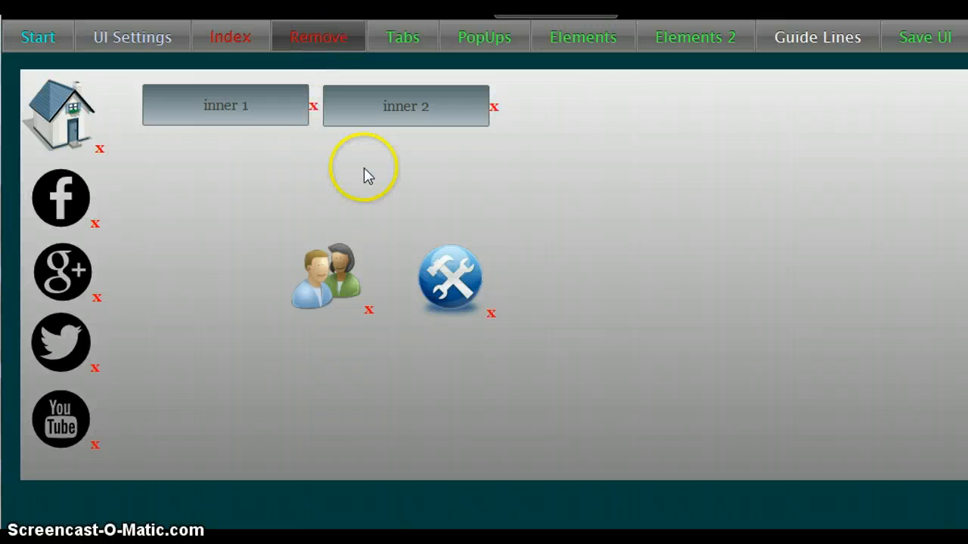
click(369, 312)
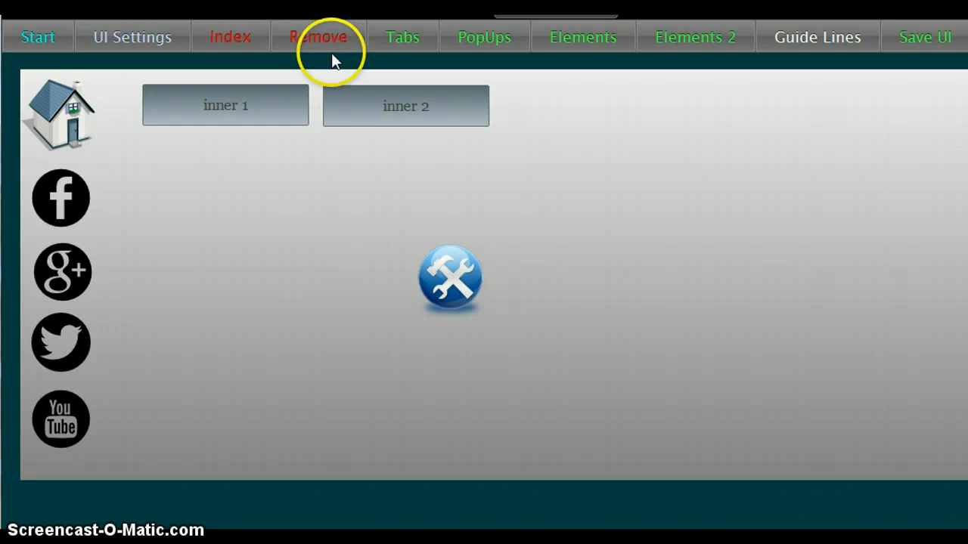
click(328, 39)
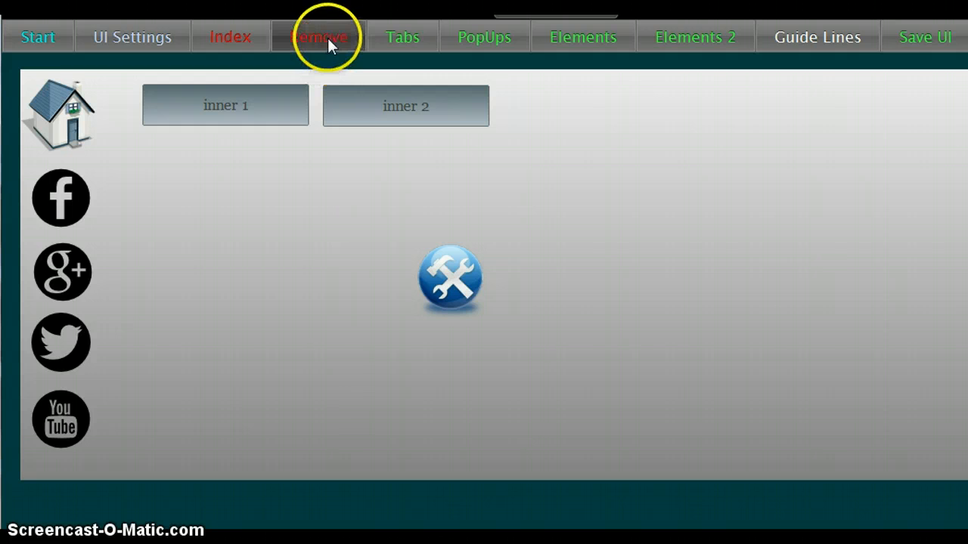
click(490, 314)
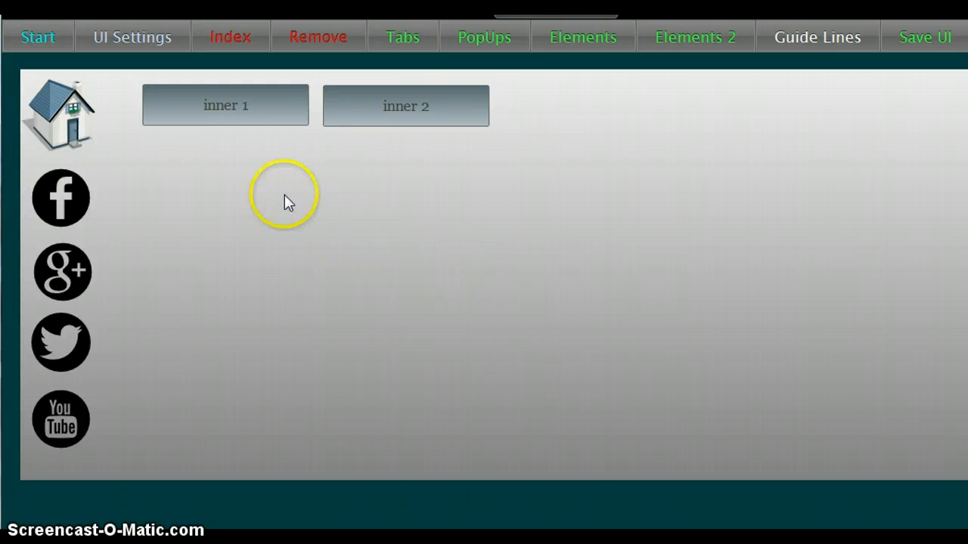
click(927, 37)
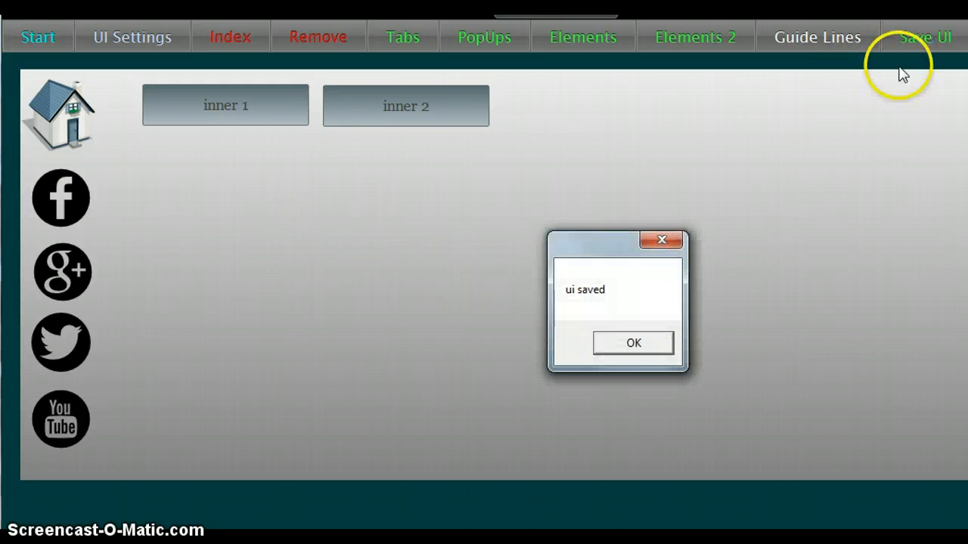
click(634, 342)
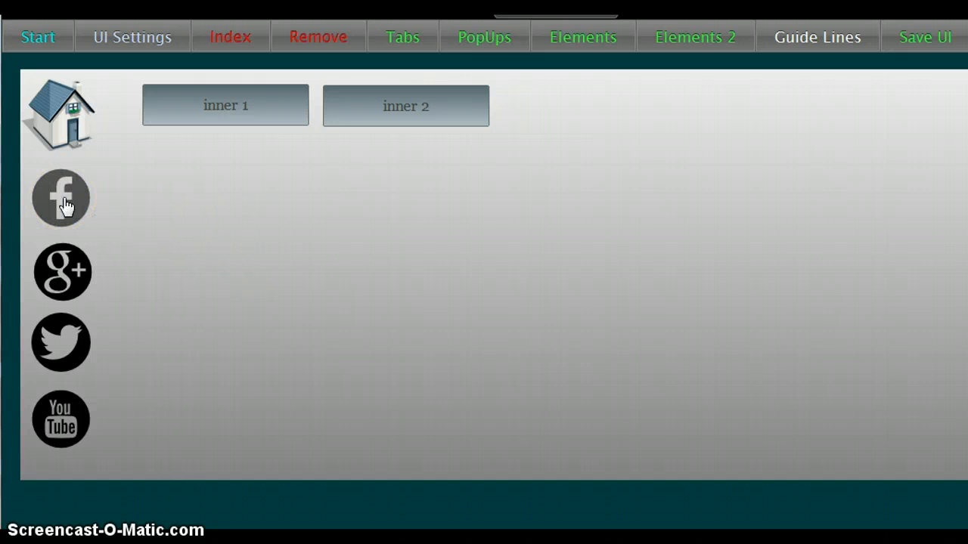
Test the tab navigation through the home, table icon, Facebook, Google+ and people icon pages, returning to the home page.
click(60, 121)
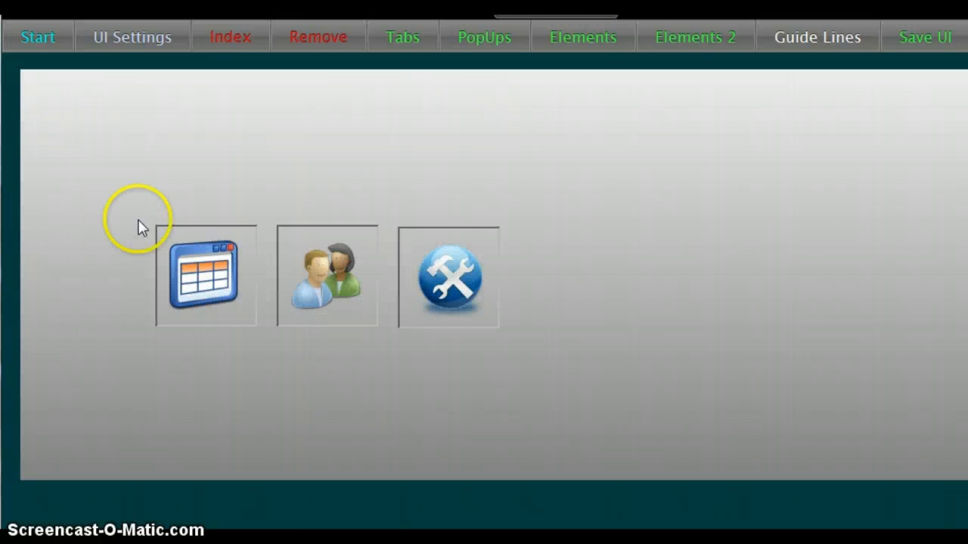
click(215, 293)
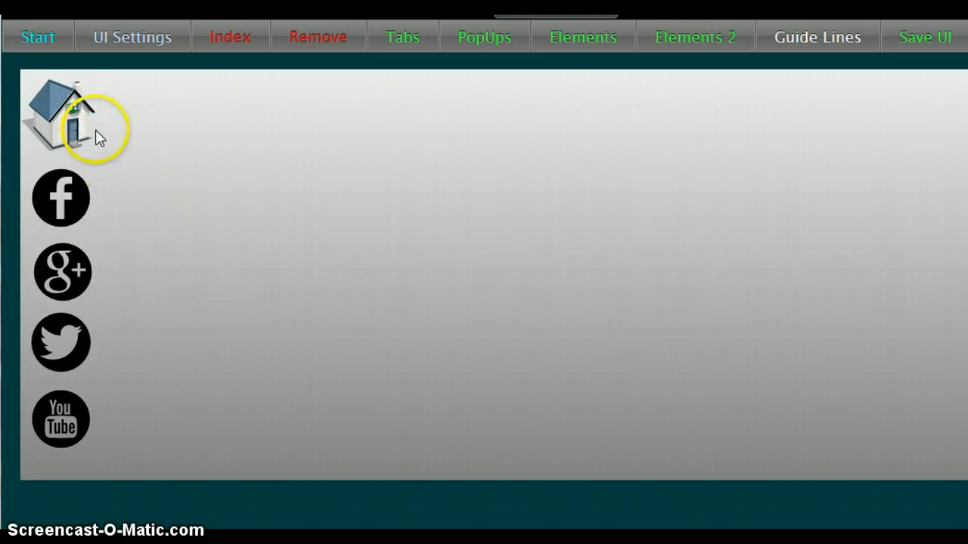
click(66, 203)
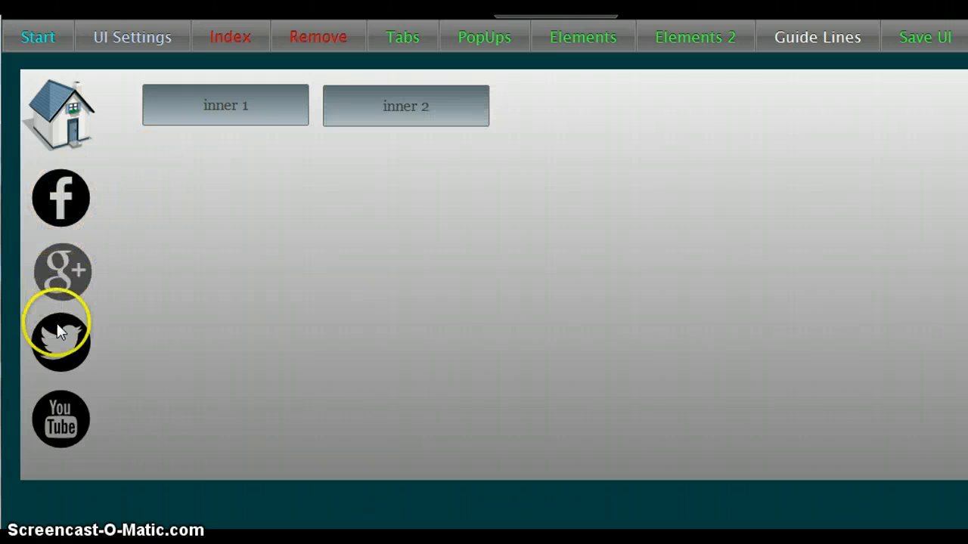
click(67, 273)
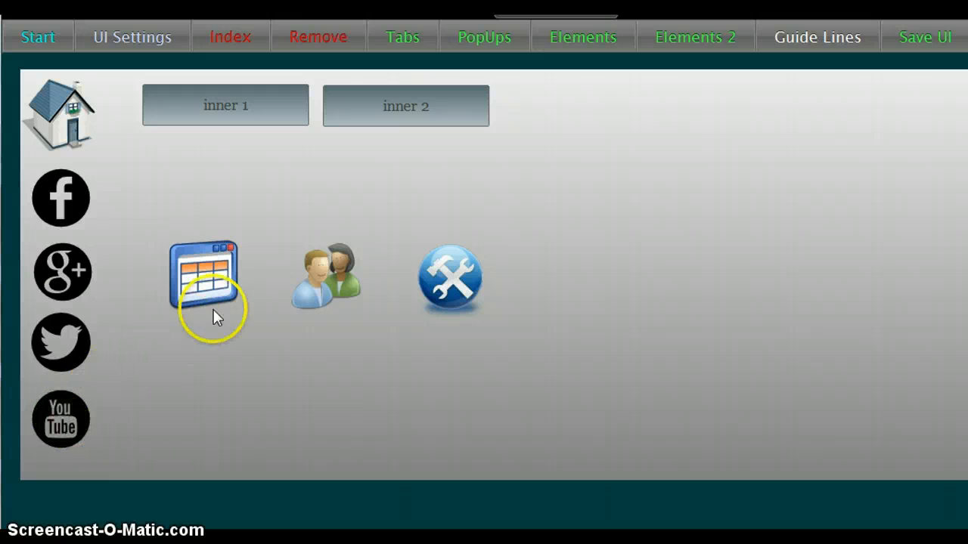
click(65, 121)
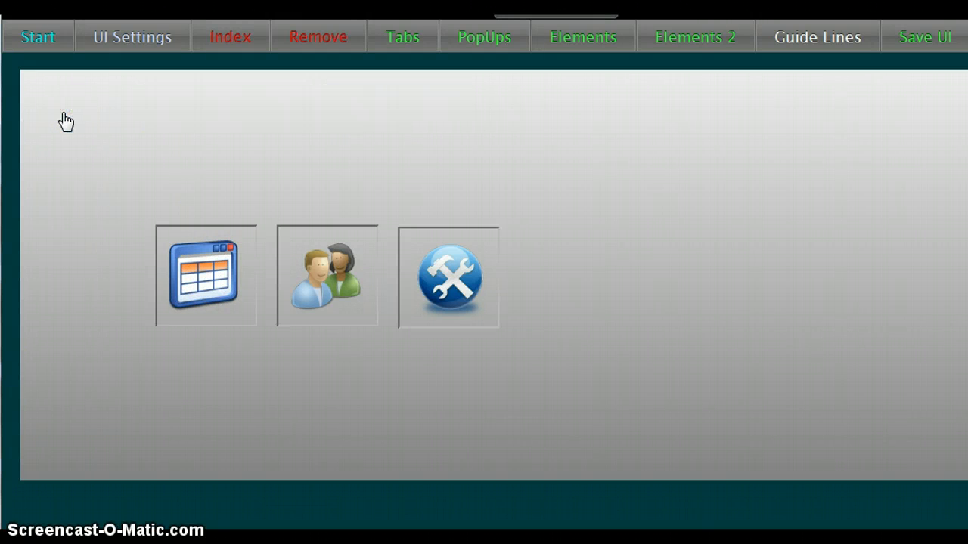
click(330, 286)
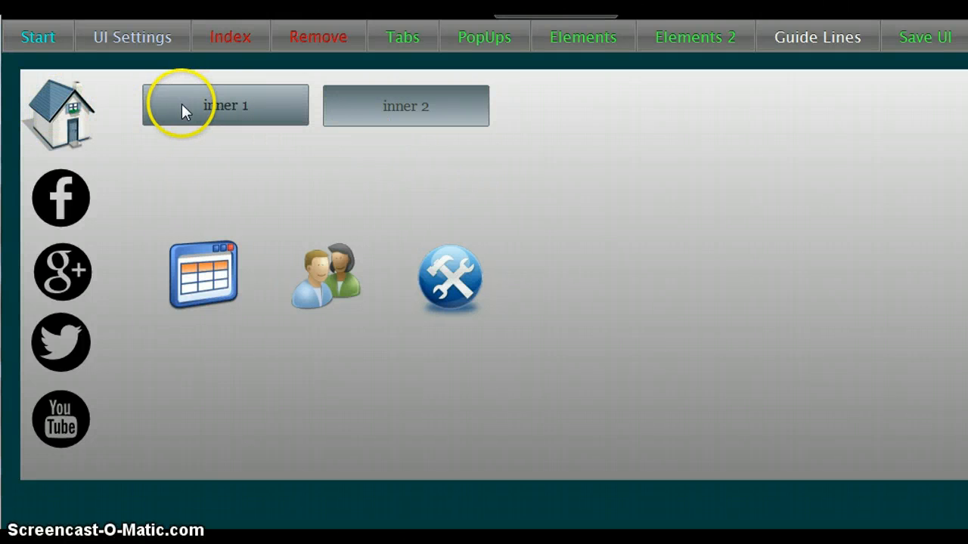
click(68, 119)
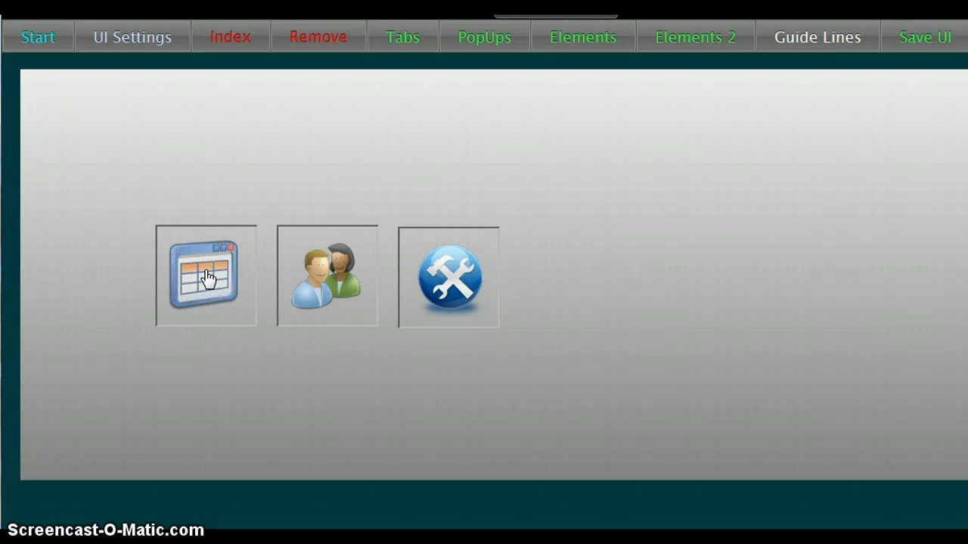
click(252, 405)
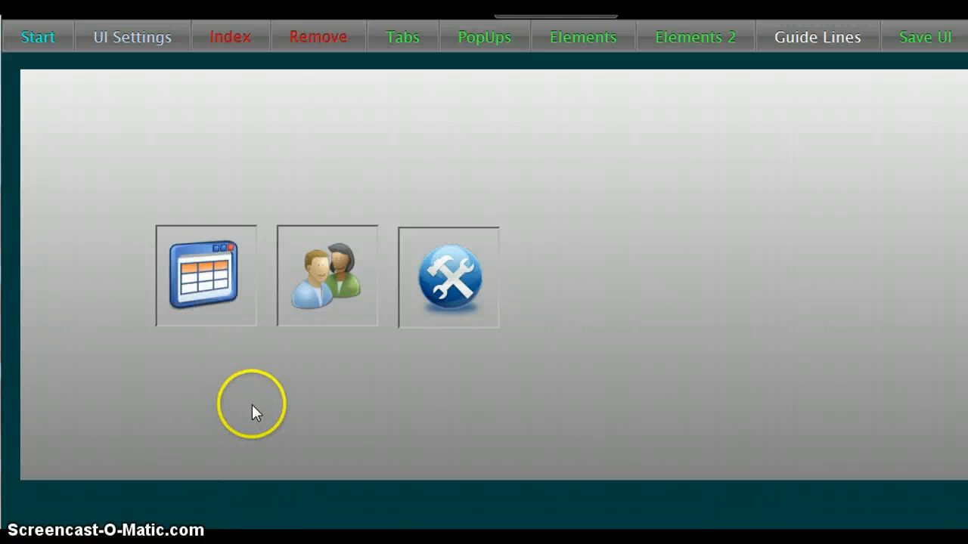